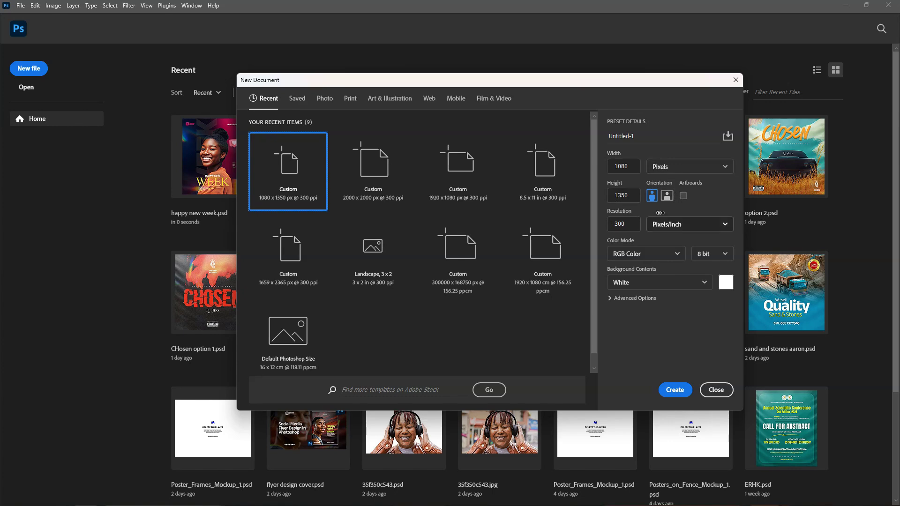
Step: Create a portrait RGB document of 1080 x 1350 pixels at 300 ppi with a white background
{"action": "left_click", "coordinate": [677, 391]}
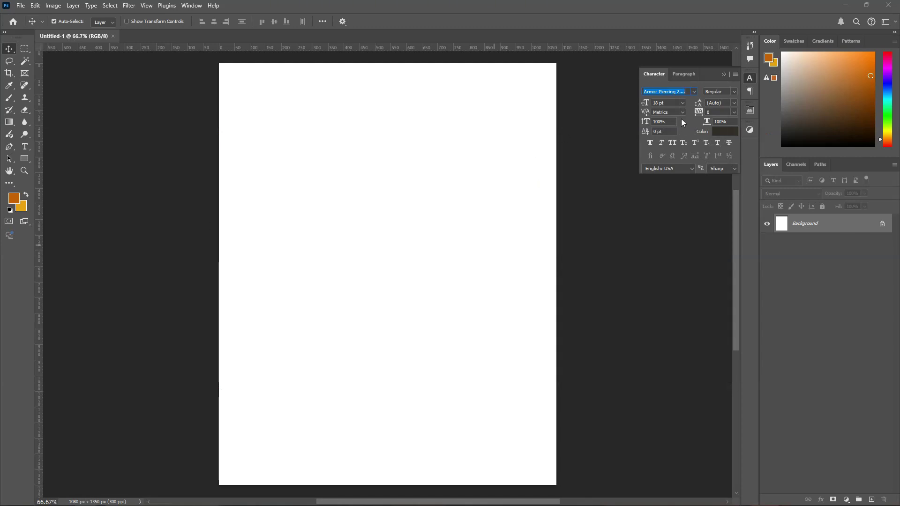
{"action": "left_click", "coordinate": [723, 74]}
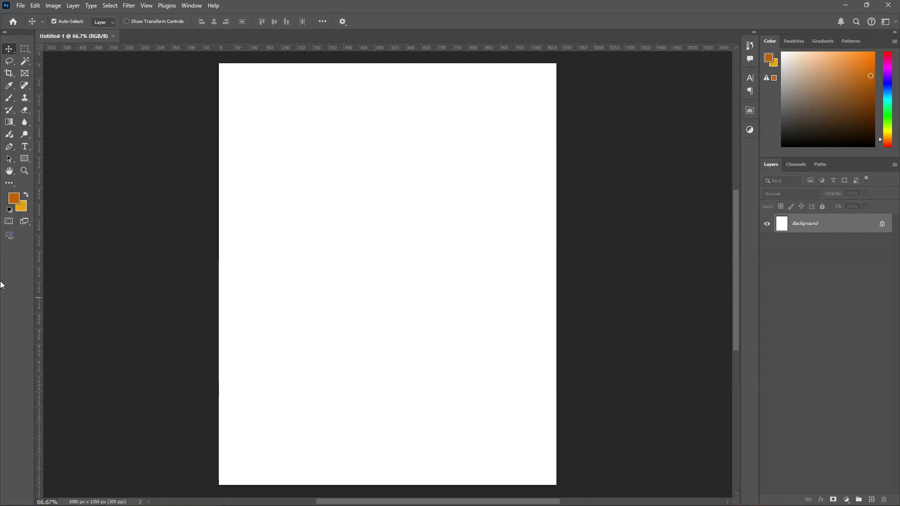
Step: Add a Solid Color fill layer above the background with the brown colour a06220
{"action": "left_click", "coordinate": [846, 499]}
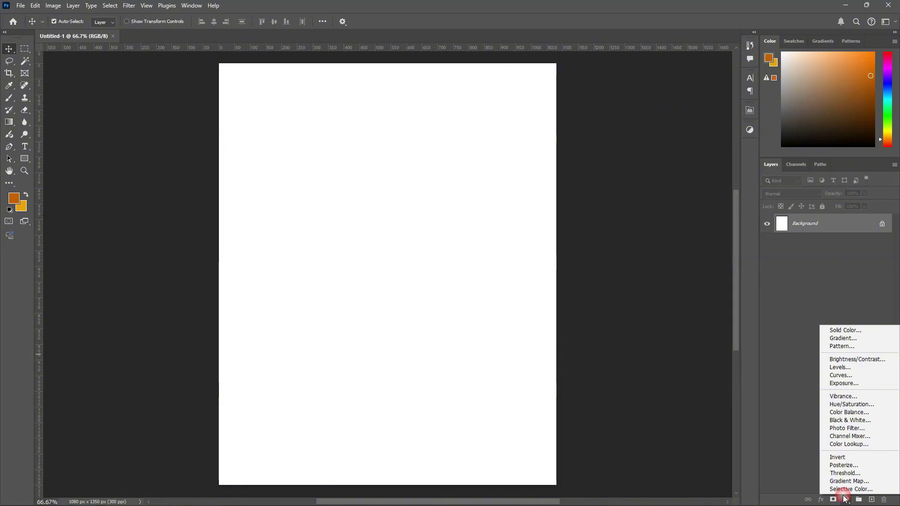
{"action": "left_click", "coordinate": [842, 330]}
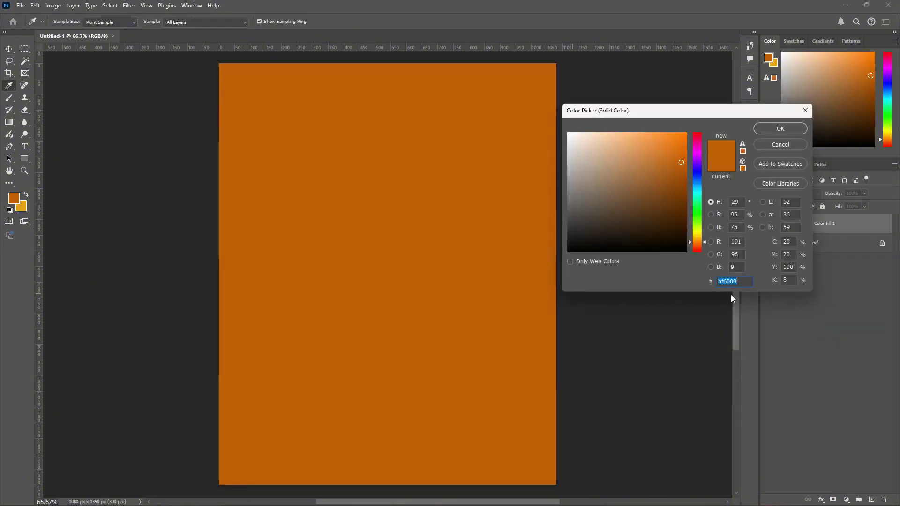
{"action": "type", "text": "a0"}
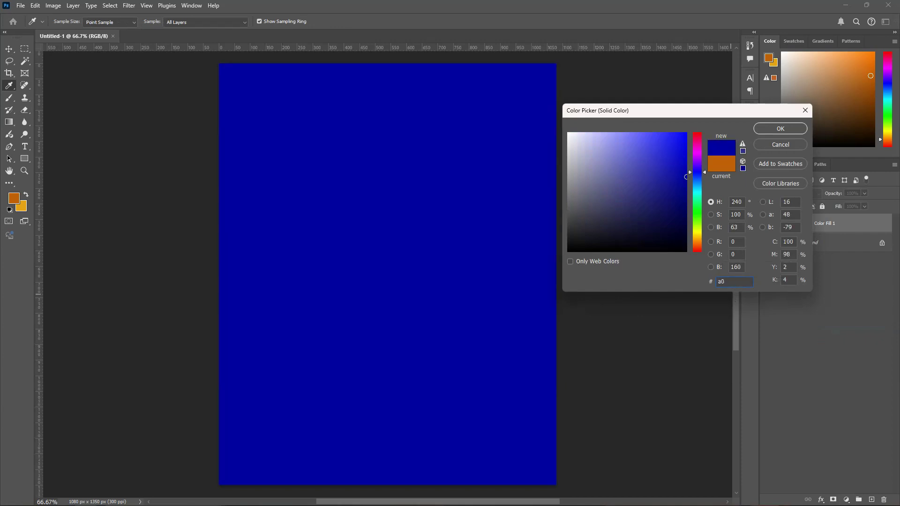
{"action": "type", "text": "6220"}
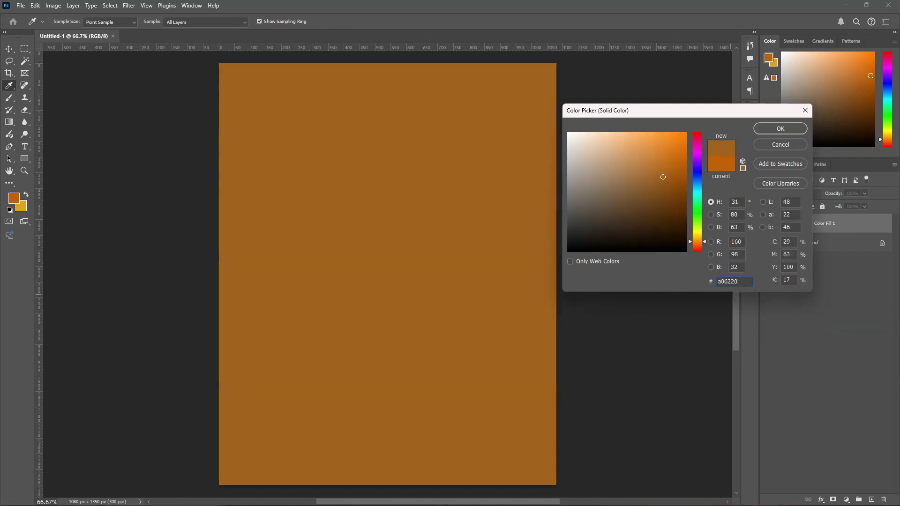
{"action": "left_click", "coordinate": [781, 128]}
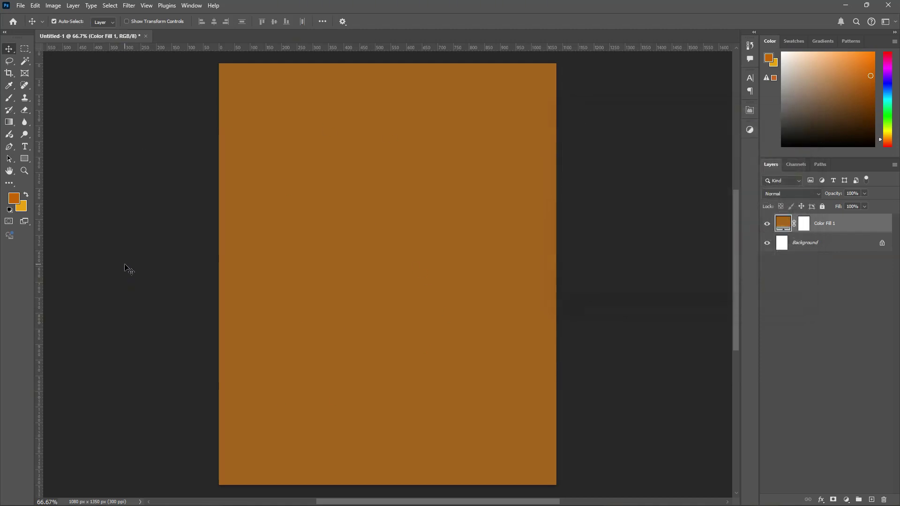
Step: Place the tribal pattern image "download (8)" from the ELEMENTS folder as an embedded object
{"action": "left_click", "coordinate": [21, 5]}
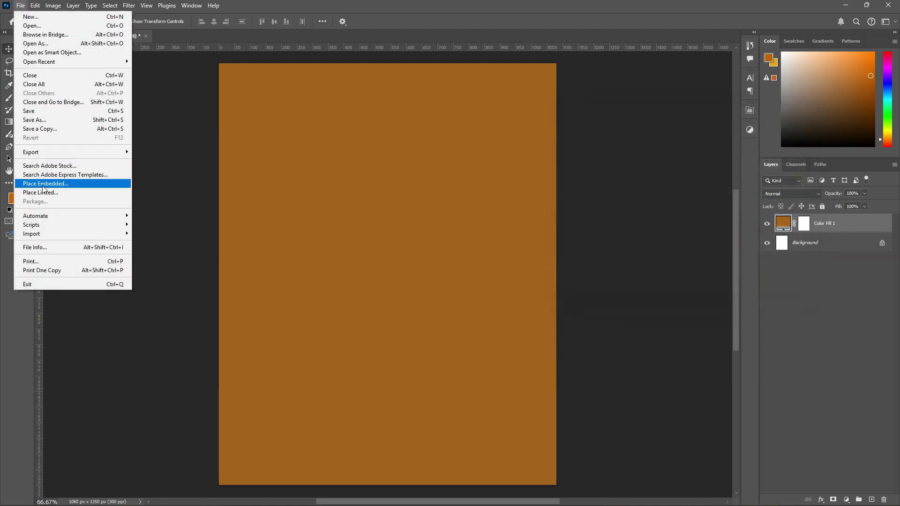
{"action": "left_click", "coordinate": [47, 184]}
{"action": "left_click", "coordinate": [173, 109]}
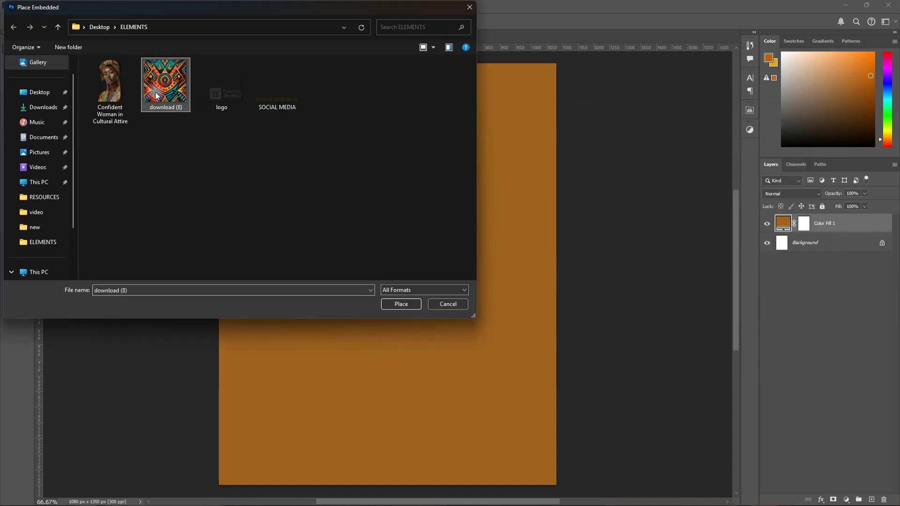
{"action": "left_click", "coordinate": [414, 305]}
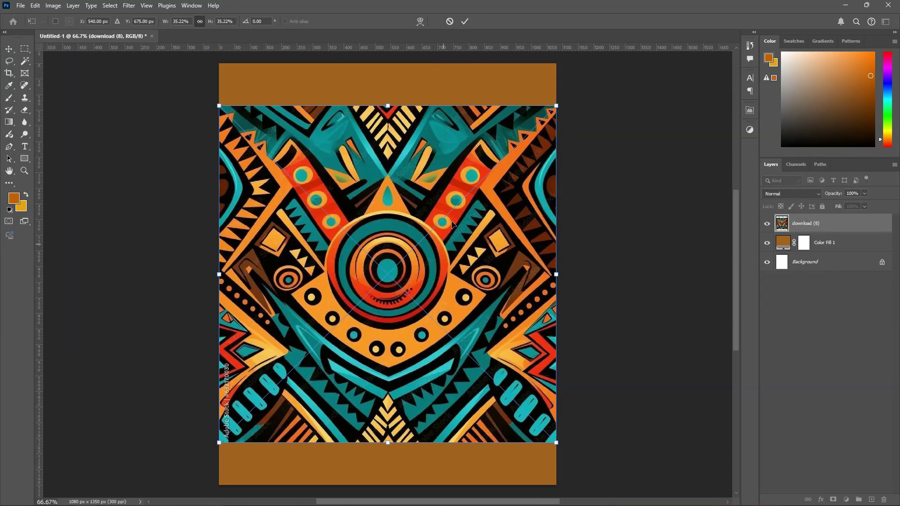
Step: Enlarge the placed pattern to about 44% so it covers the full canvas, and set its layer opacity to 85%
{"action": "left_click_drag", "start_coordinate": [388, 105], "coordinate": [384, 63]}
{"action": "left_click_drag", "start_coordinate": [387, 443], "coordinate": [394, 482]}
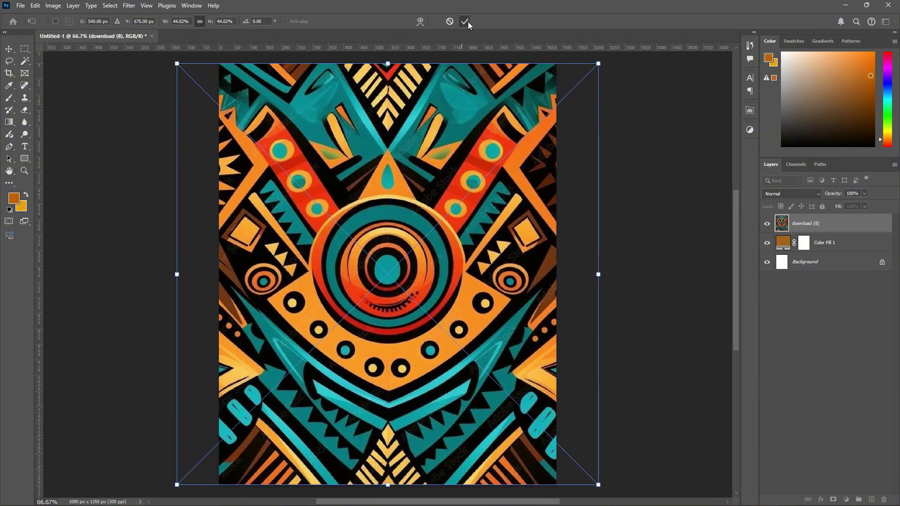
{"action": "left_click", "coordinate": [465, 21]}
{"action": "left_click_drag", "start_coordinate": [836, 198], "coordinate": [831, 198]}
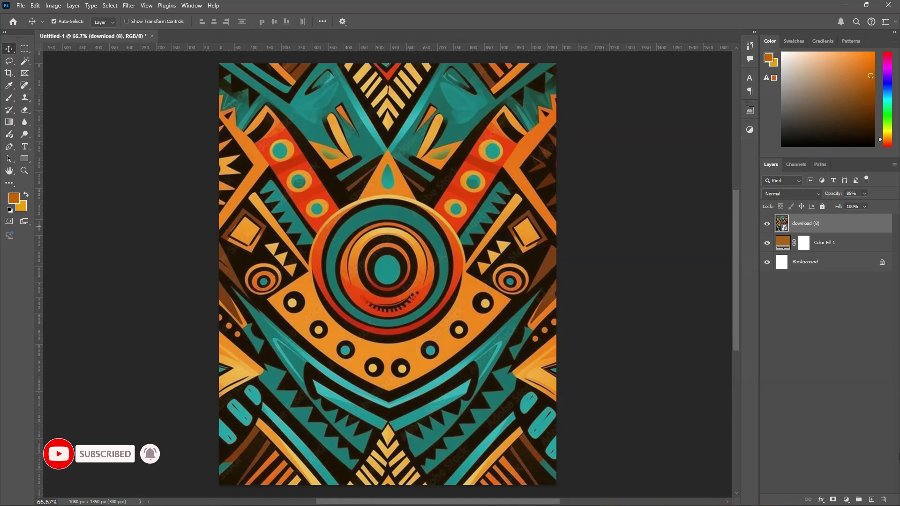
Step: Draw a white rectangle of about 899 x 1188 px over the pattern and round all its corners to 136 px
{"action": "left_click", "coordinate": [31, 161]}
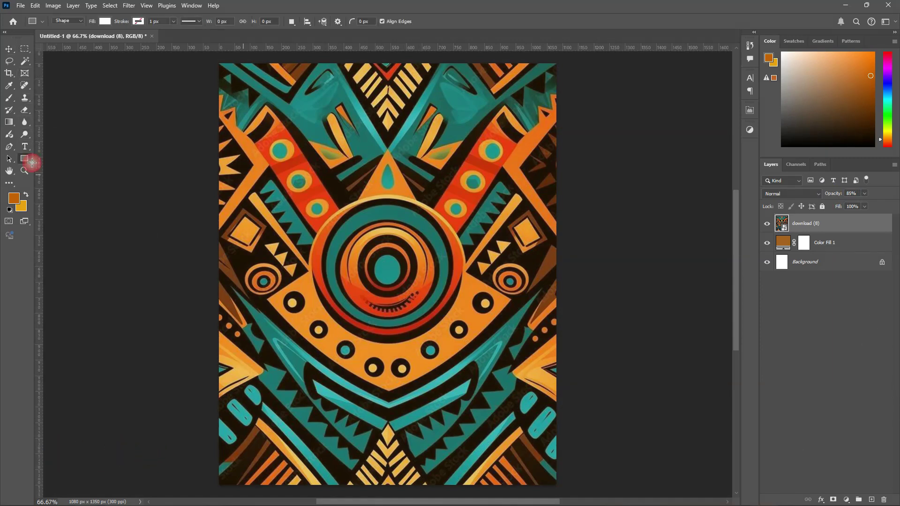
{"action": "left_click_drag", "start_coordinate": [247, 94], "coordinate": [527, 466]}
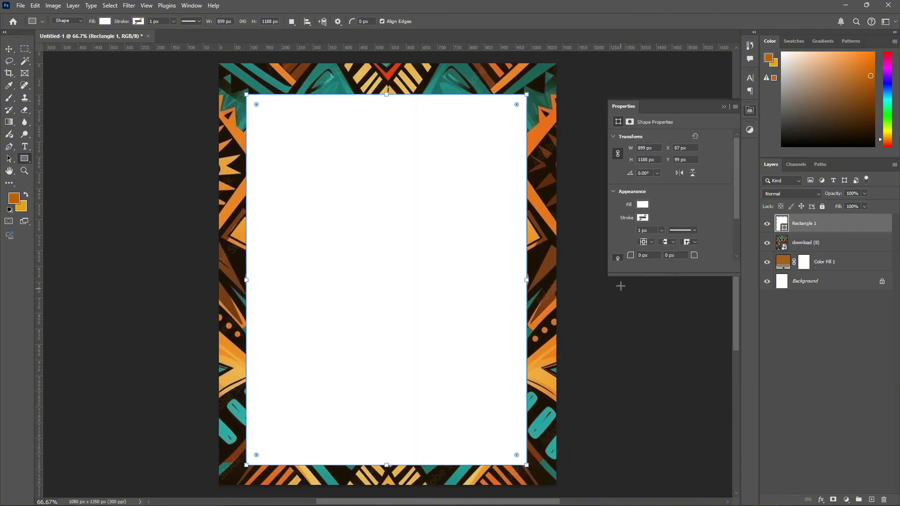
{"action": "left_click_drag", "start_coordinate": [736, 190], "coordinate": [739, 214]}
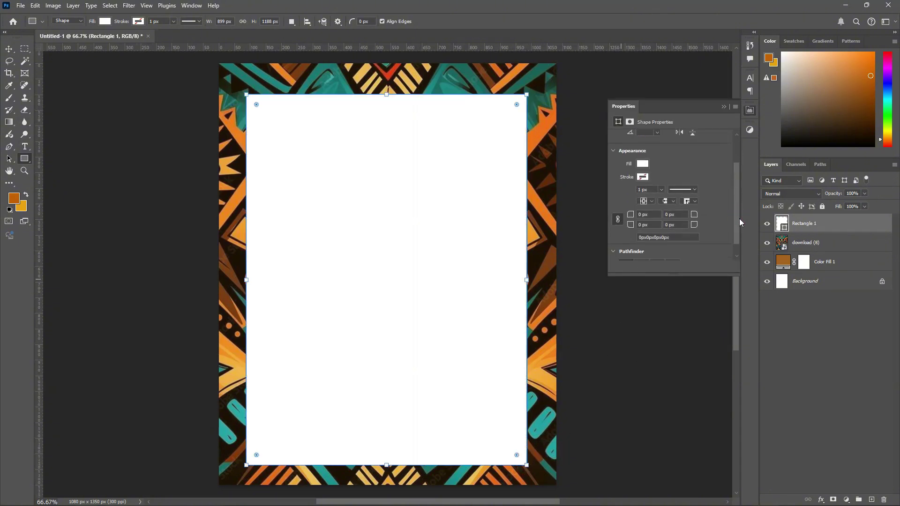
{"action": "left_click_drag", "start_coordinate": [632, 218], "coordinate": [700, 224]}
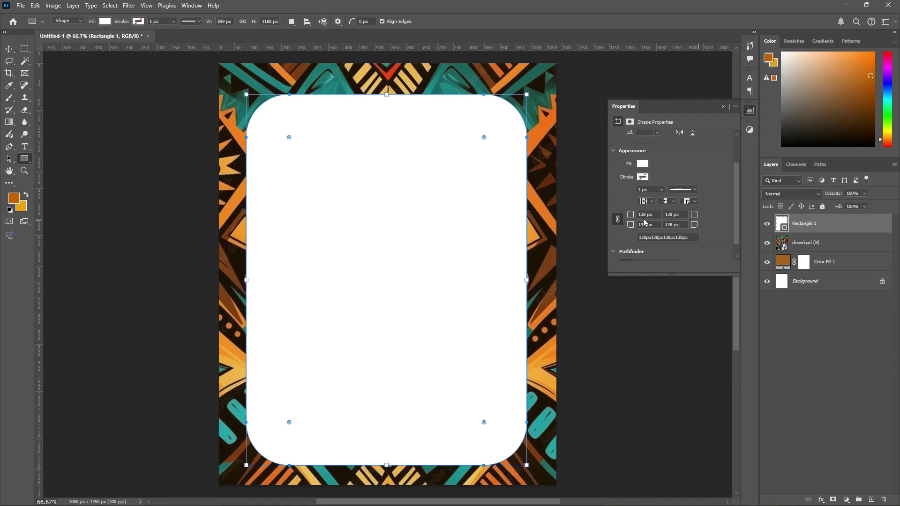
{"action": "key", "text": "Return"}
{"action": "key", "text": "ctrl+h"}
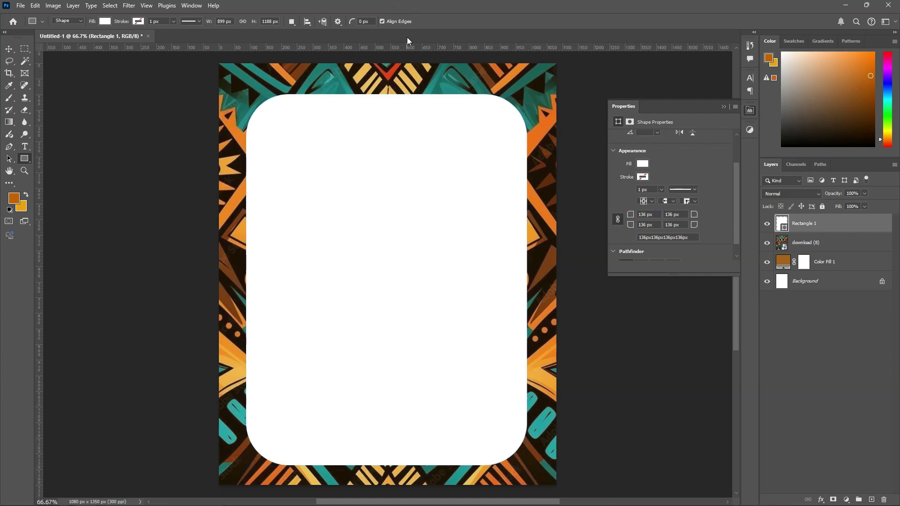
Step: Centre the rounded rectangle horizontally and vertically on the canvas
{"action": "key", "text": "v"}
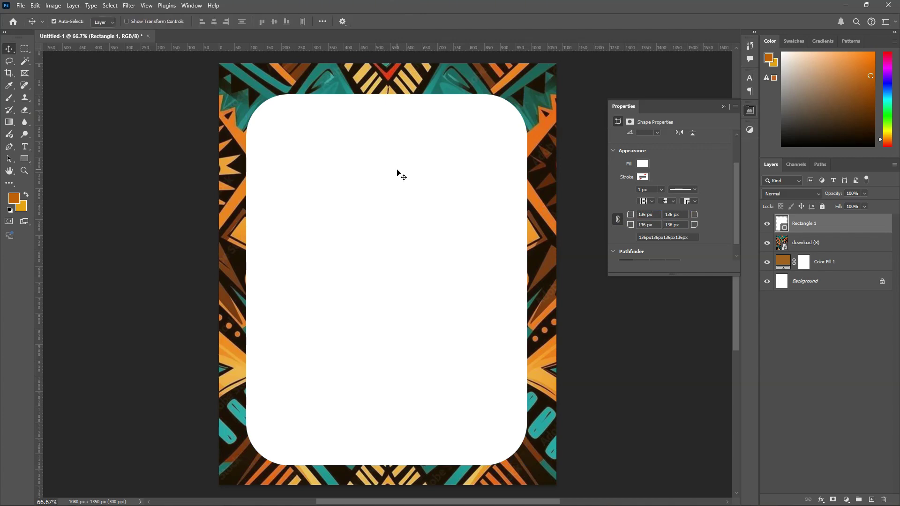
{"action": "left_click", "coordinate": [377, 169]}
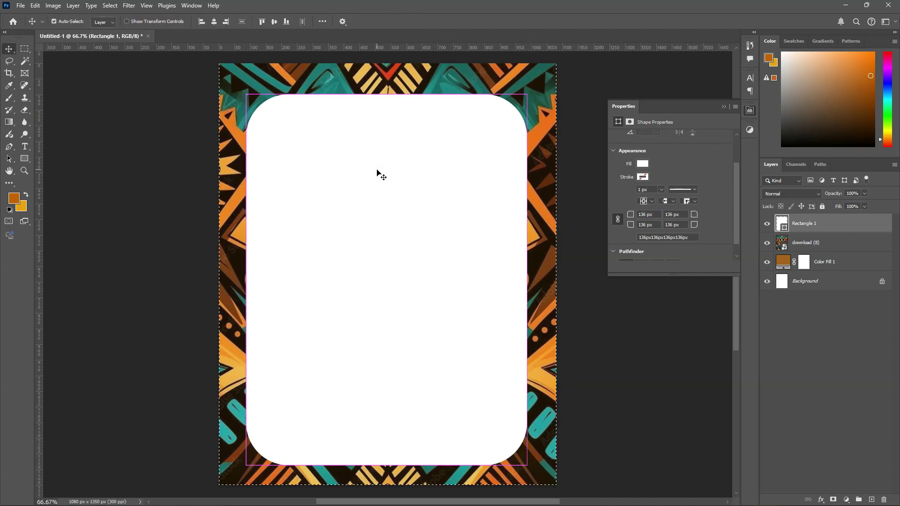
{"action": "key", "text": "ctrl+a"}
{"action": "left_click", "coordinate": [214, 21]}
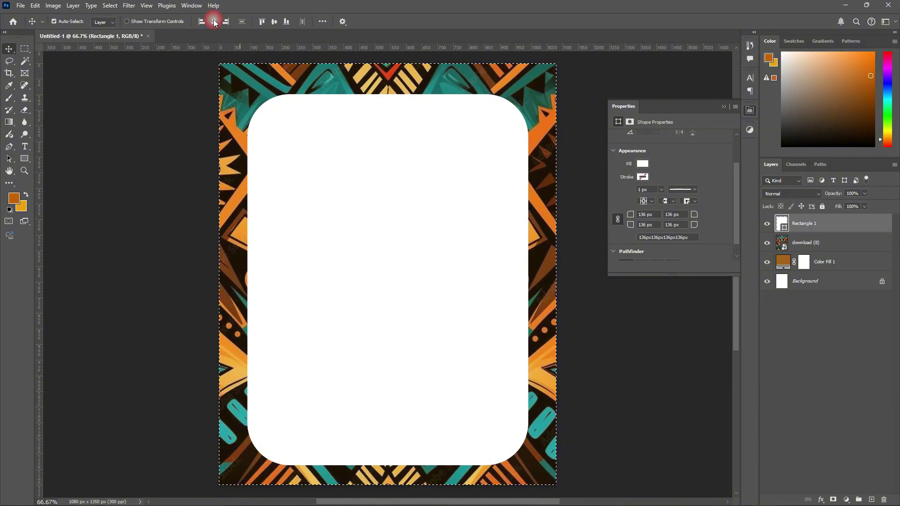
{"action": "left_click", "coordinate": [275, 22]}
{"action": "key", "text": "ctrl+d"}
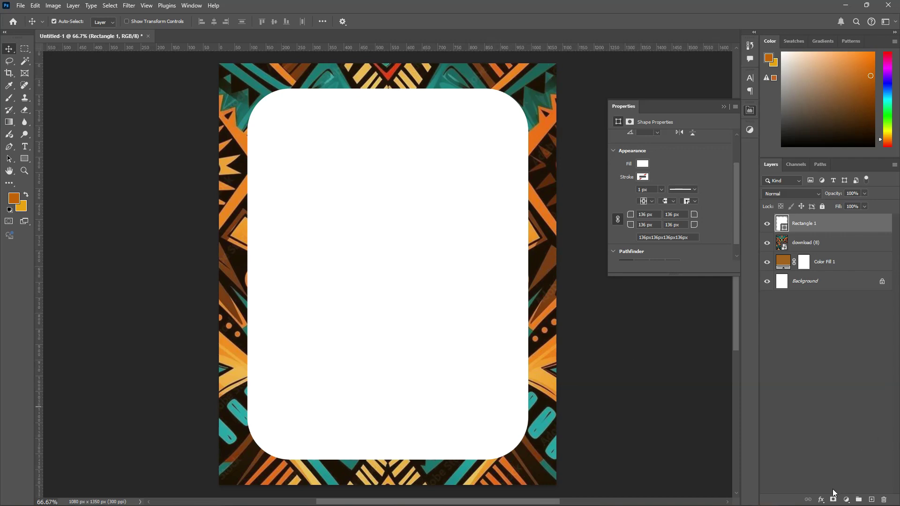
Step: Add an outside stroke of 9 px in the golden colour e4a114 to the rounded rectangle
{"action": "left_click", "coordinate": [824, 501]}
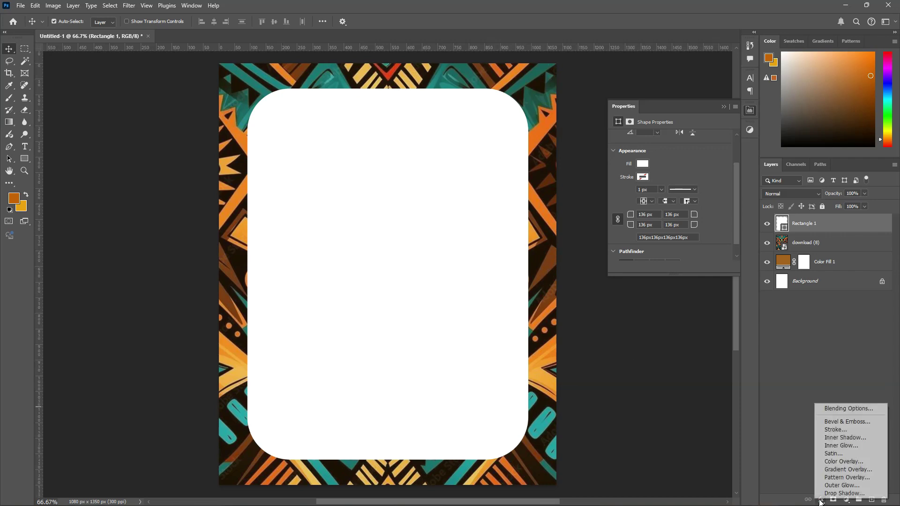
{"action": "left_click", "coordinate": [847, 431]}
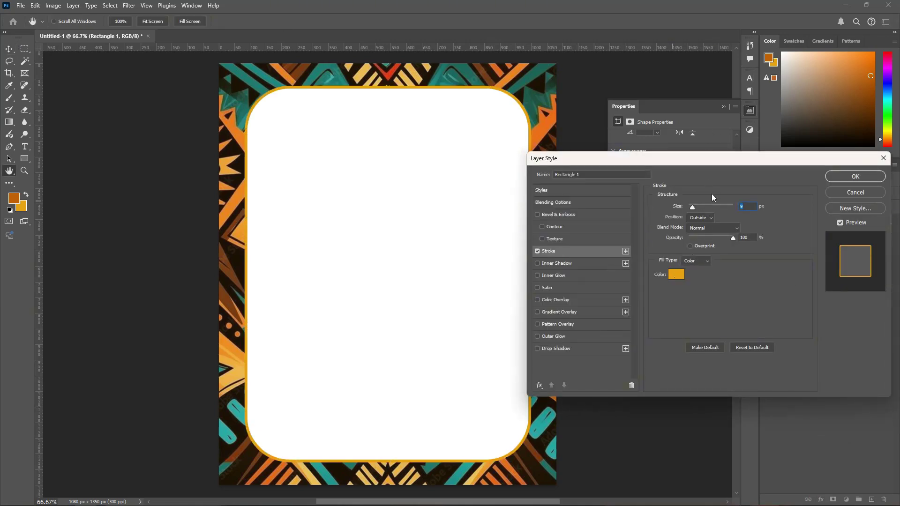
{"action": "type", "text": "9"}
{"action": "left_click", "coordinate": [680, 276]}
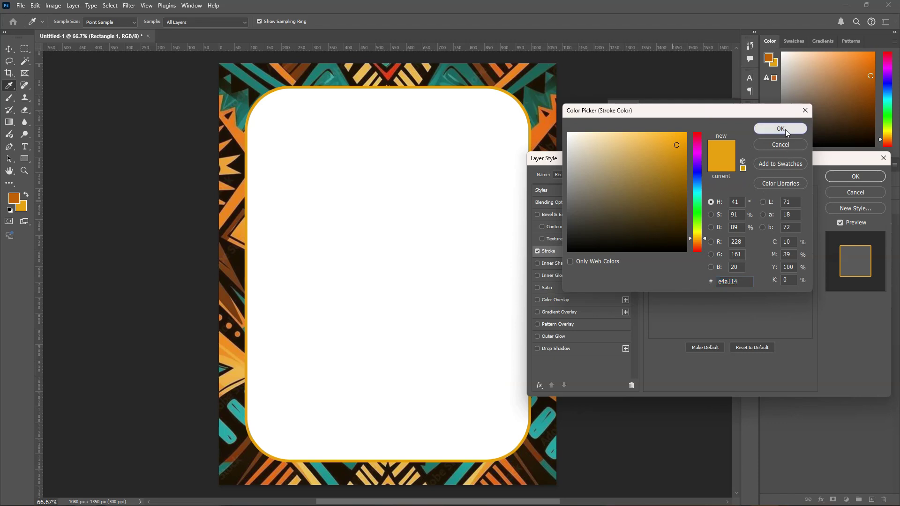
{"action": "left_click", "coordinate": [785, 130]}
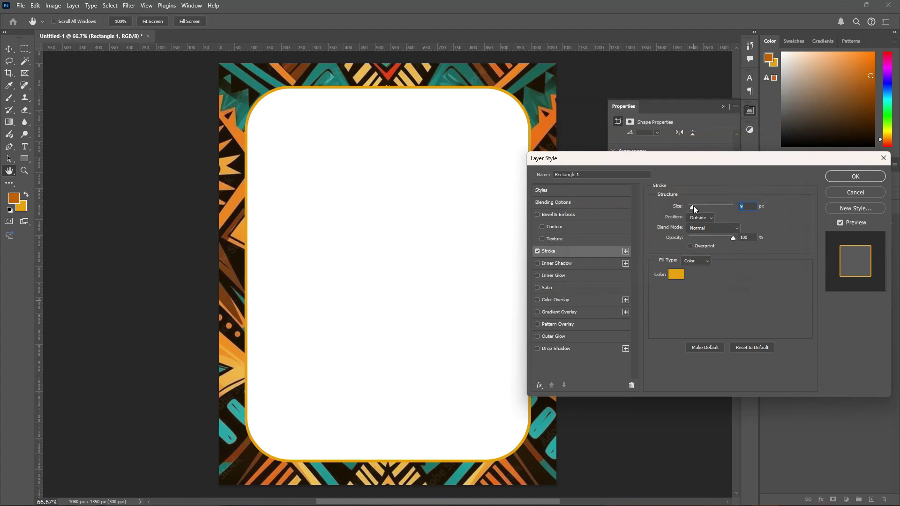
{"action": "mouse_move", "coordinate": [693, 207]}
{"action": "left_mouse_down"}
{"action": "mouse_move", "coordinate": [702, 207]}
{"action": "mouse_move", "coordinate": [693, 208]}
{"action": "left_mouse_up"}
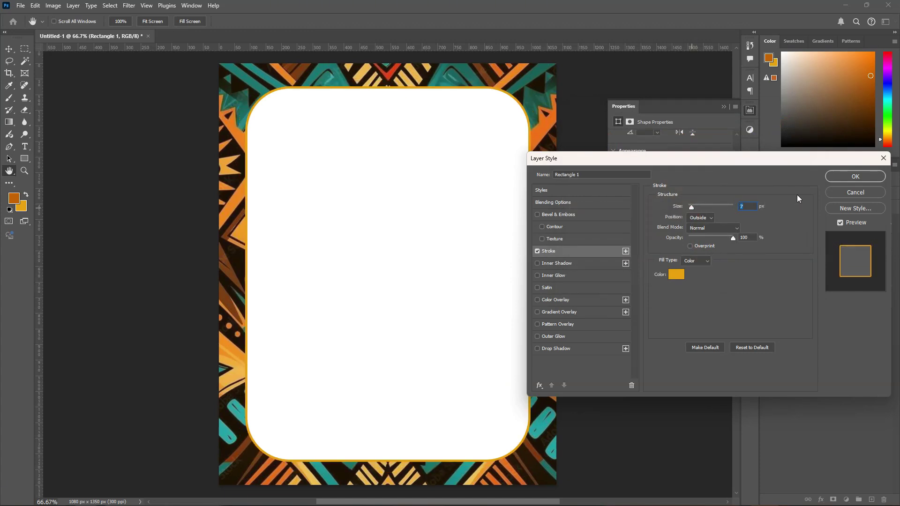
{"action": "type", "text": "9"}
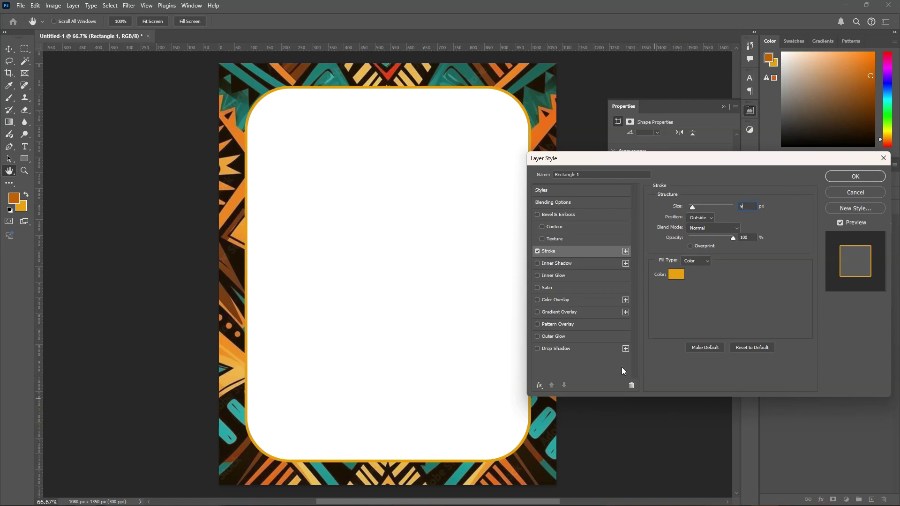
Step: Add a Multiply drop shadow to the rounded rectangle with 27% opacity, 90° angle, 25 px distance and 18 px size
{"action": "left_click", "coordinate": [547, 350]}
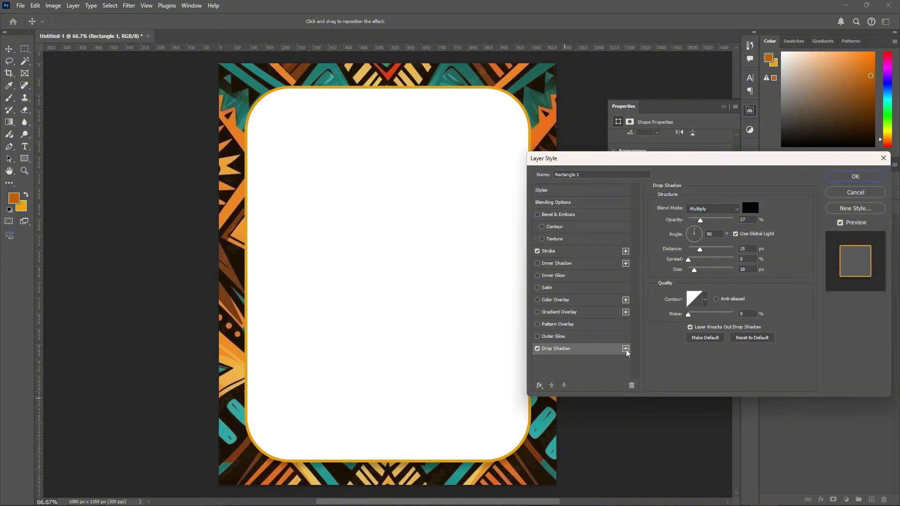
{"action": "left_click", "coordinate": [538, 349]}
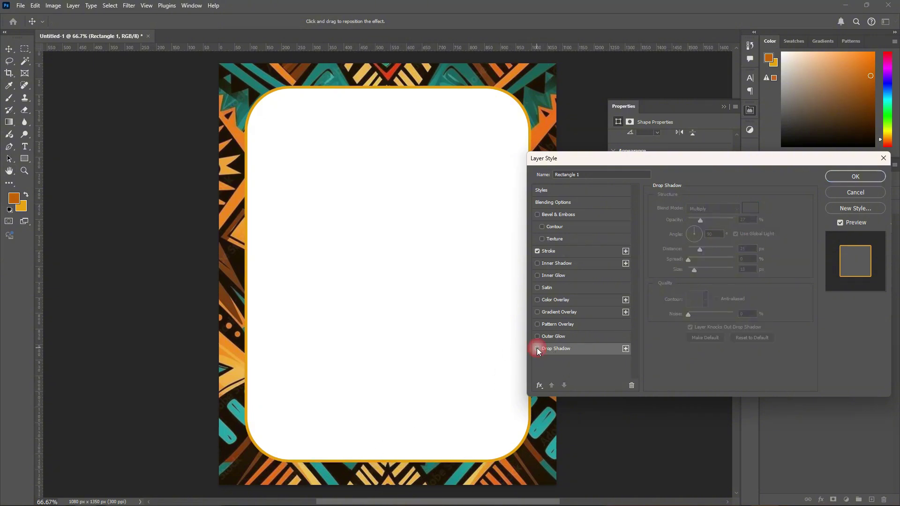
{"action": "left_click", "coordinate": [537, 349]}
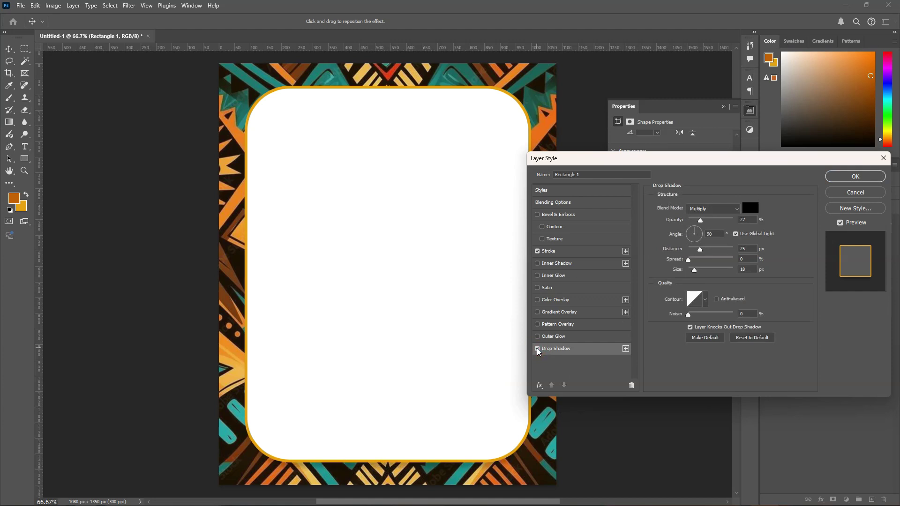
{"action": "left_click", "coordinate": [537, 349]}
{"action": "left_click", "coordinate": [537, 349]}
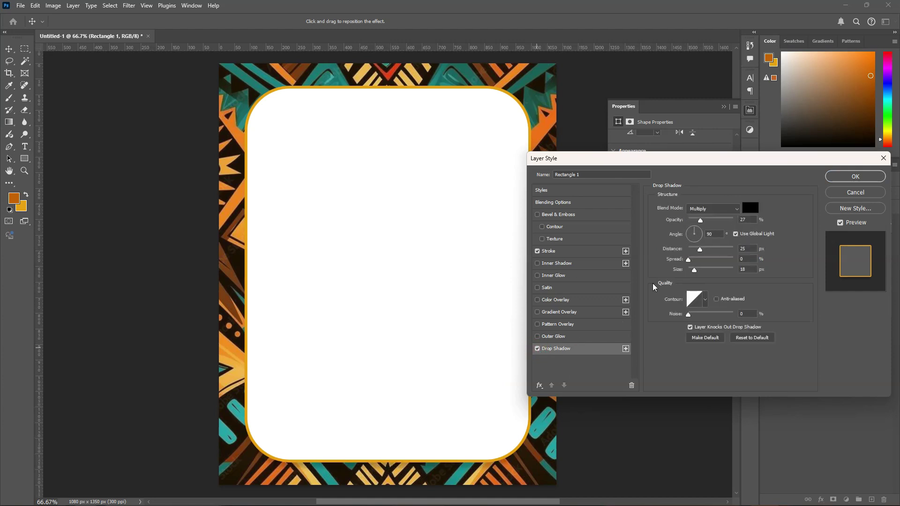
{"action": "left_click", "coordinate": [864, 178]}
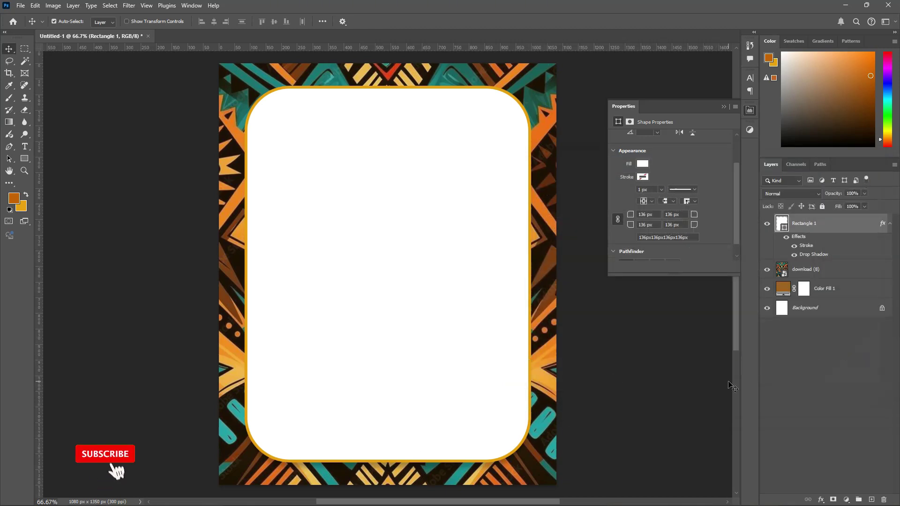
Step: Group the rounded rectangle, pattern image and colour fill layers, and name the group "background"
{"action": "left_click", "coordinate": [19, 6]}
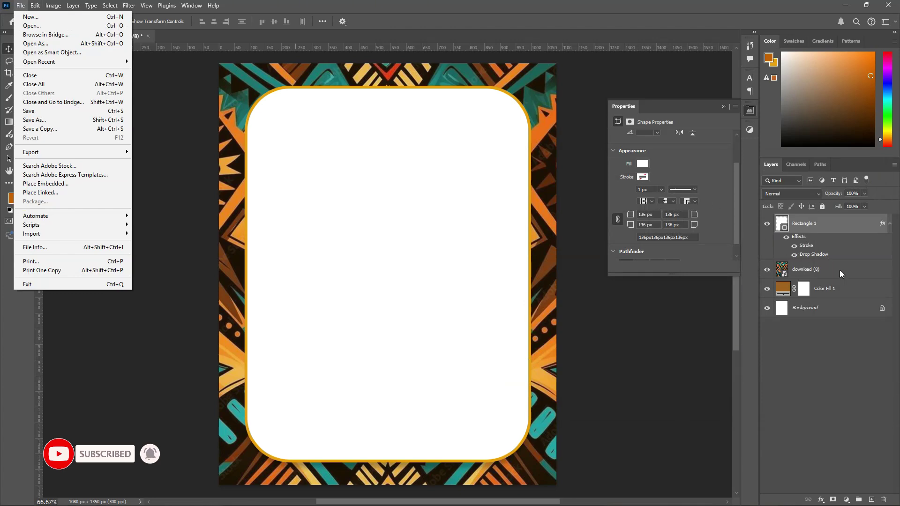
{"action": "left_click", "coordinate": [826, 284], "text": "shift"}
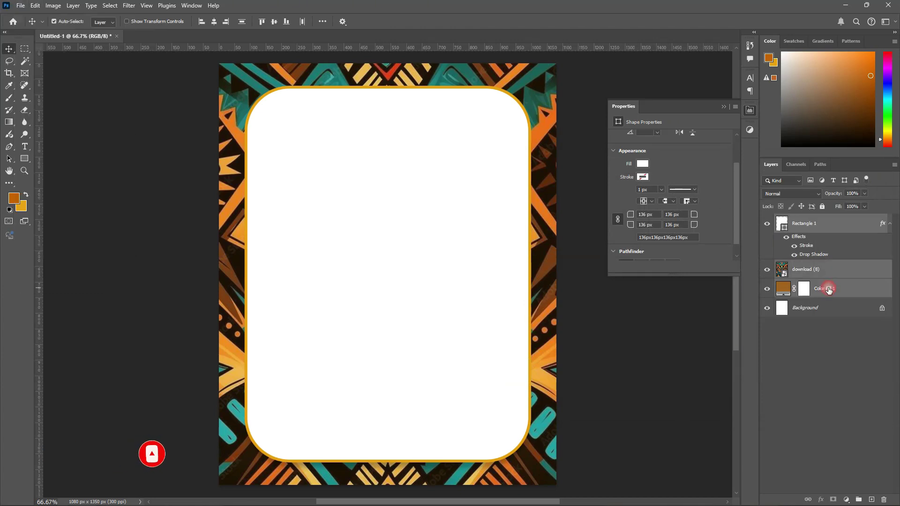
{"action": "key", "text": "ctrl+g"}
{"action": "double_click", "coordinate": [802, 220]}
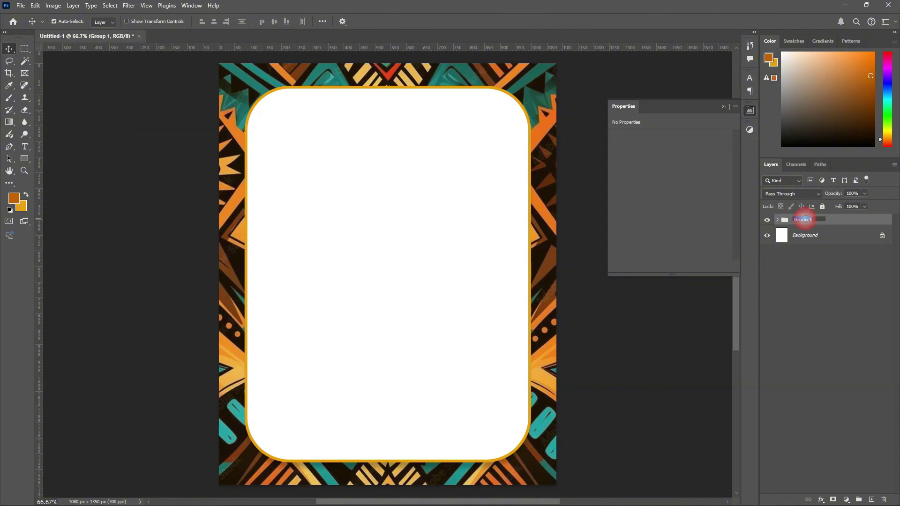
{"action": "type", "text": "bckground"}
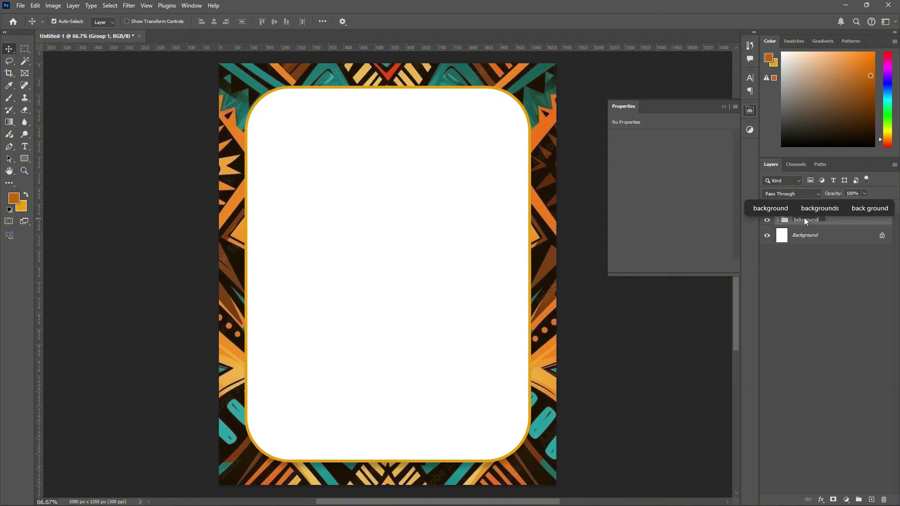
{"action": "key", "text": "Return"}
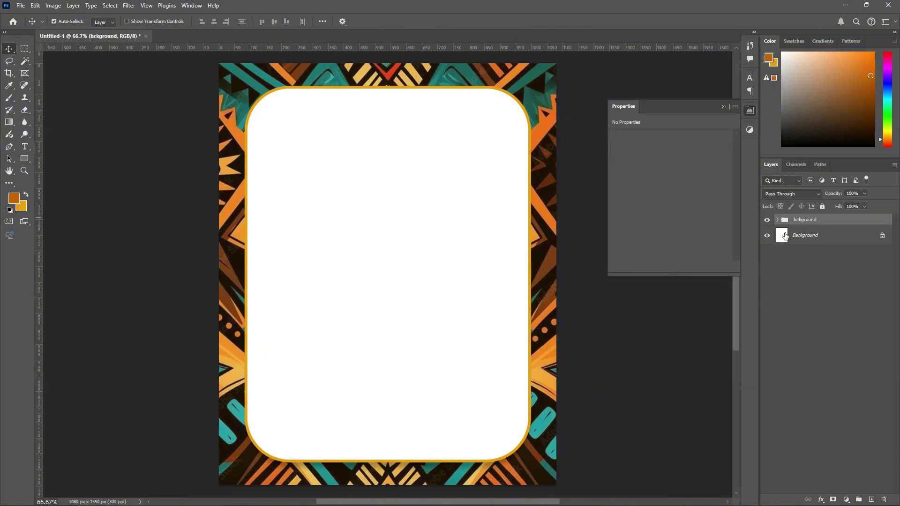
{"action": "double_click", "coordinate": [809, 220]}
{"action": "left_click", "coordinate": [804, 219]}
{"action": "key", "text": "Return"}
Step: Add a new layer above the background group and place the embedded logo image on it
{"action": "left_click", "coordinate": [872, 499]}
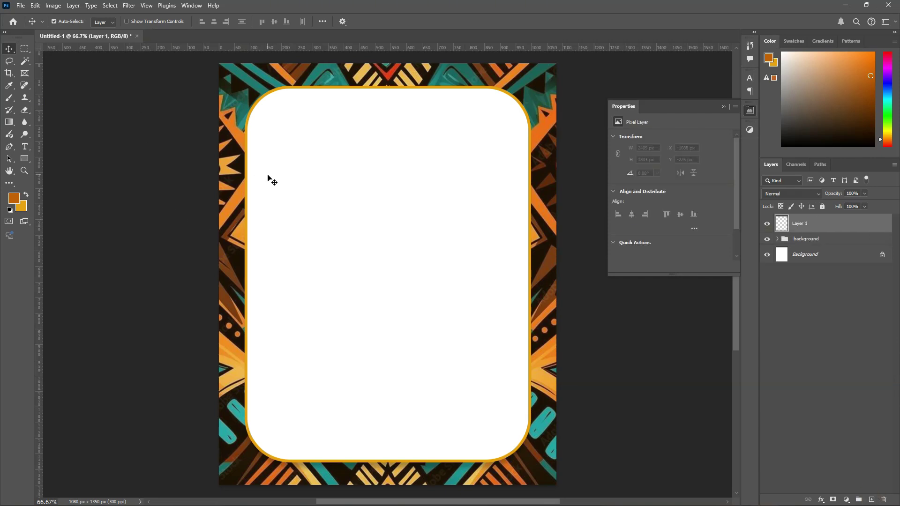
{"action": "left_click", "coordinate": [22, 6]}
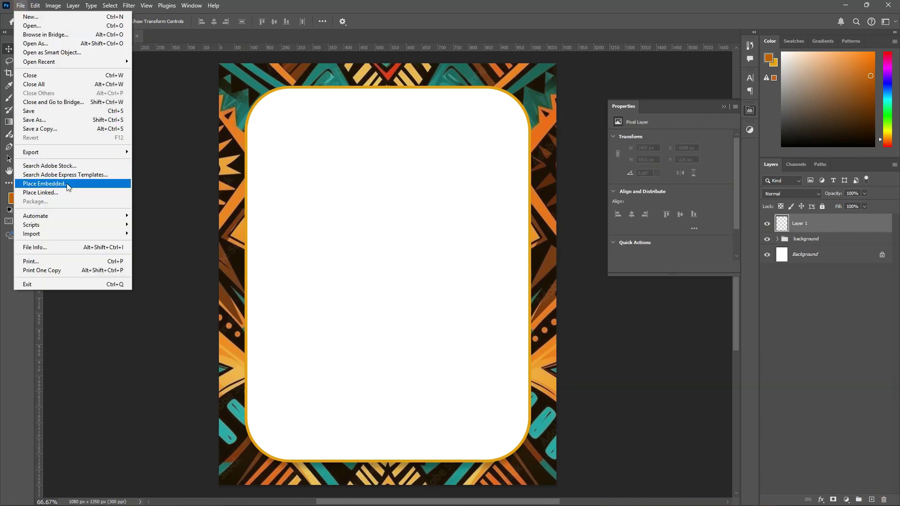
{"action": "left_click", "coordinate": [68, 185]}
{"action": "left_click", "coordinate": [208, 94]}
{"action": "double_click", "coordinate": [208, 93]}
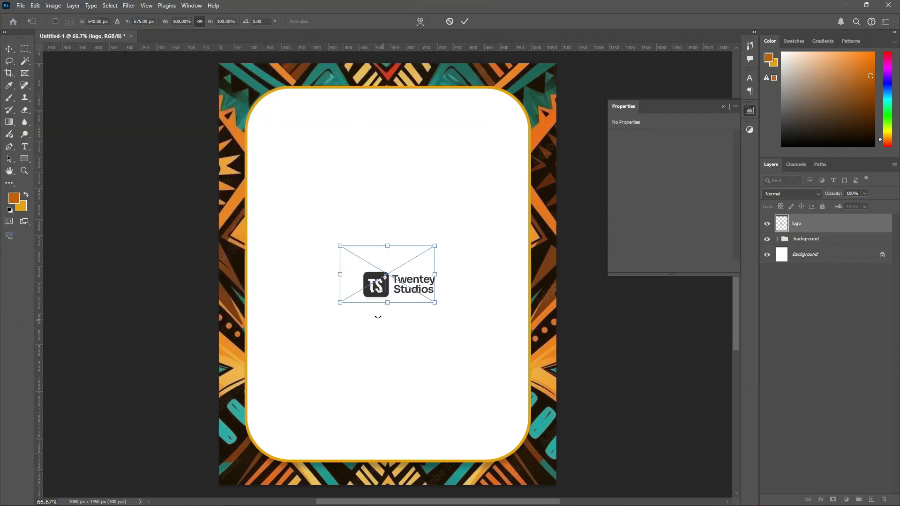
{"action": "key", "text": "Return"}
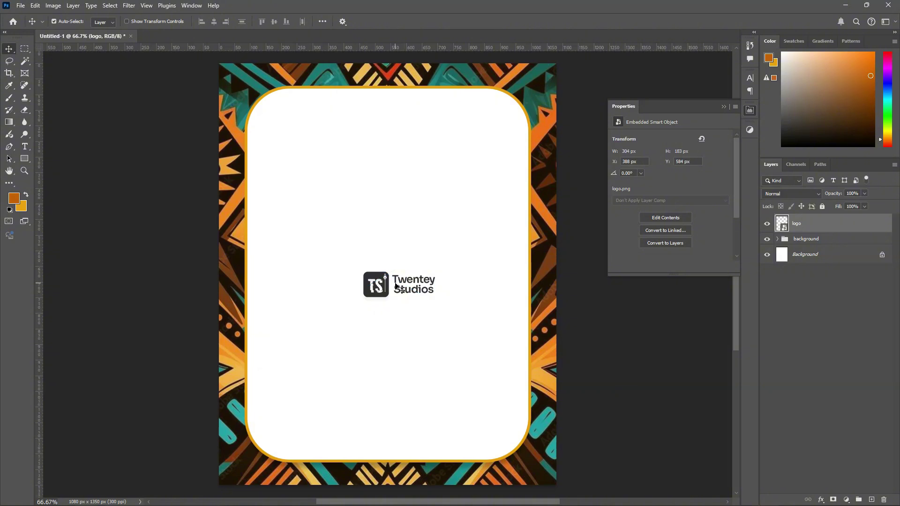
Step: Move the logo to the top of the white panel and scale it down to about 235 x 142 px
{"action": "left_click_drag", "start_coordinate": [396, 286], "coordinate": [385, 137]}
{"action": "key", "text": "ctrl+t"}
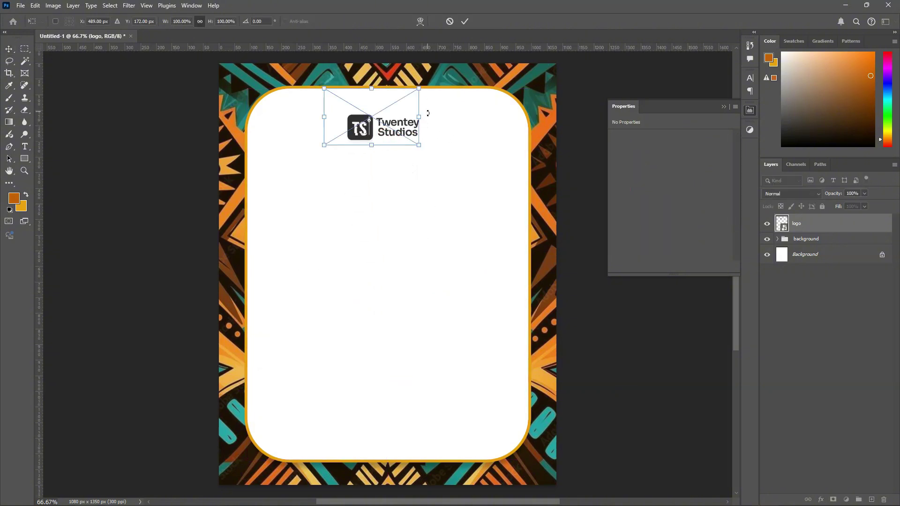
{"action": "left_click_drag", "start_coordinate": [418, 116], "coordinate": [392, 120]}
{"action": "key", "text": "Return"}
Step: Centre the logo horizontally on the canvas near the white panel's upper edge
{"action": "key", "text": "ctrl+a"}
{"action": "left_click", "coordinate": [214, 21]}
{"action": "key", "text": "ctrl+d"}
{"action": "left_click_drag", "start_coordinate": [431, 186], "coordinate": [440, 184]}
{"action": "key", "text": "ctrl+a"}
{"action": "key", "text": "ctrl+d"}
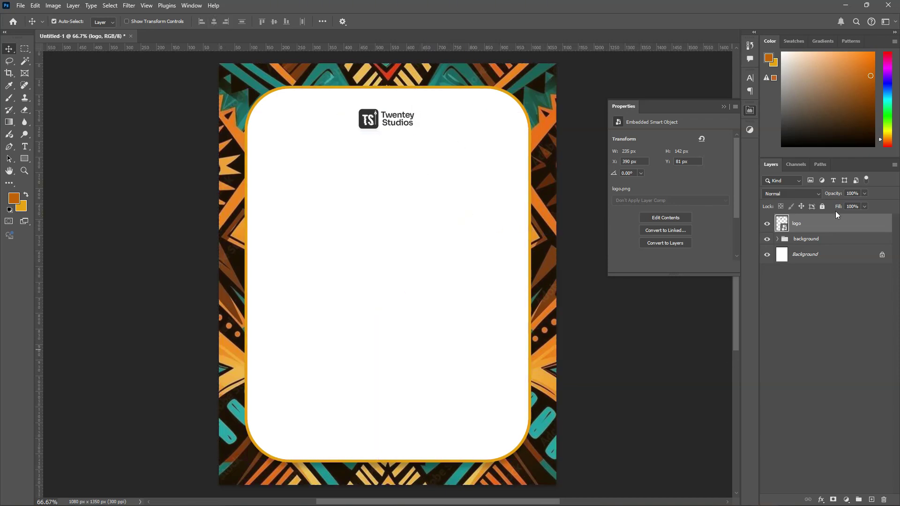
Step: Place the embedded image "Confident Woman in Cultural Attire" and move it to the canvas's lower-right corner
{"action": "left_click", "coordinate": [15, 6]}
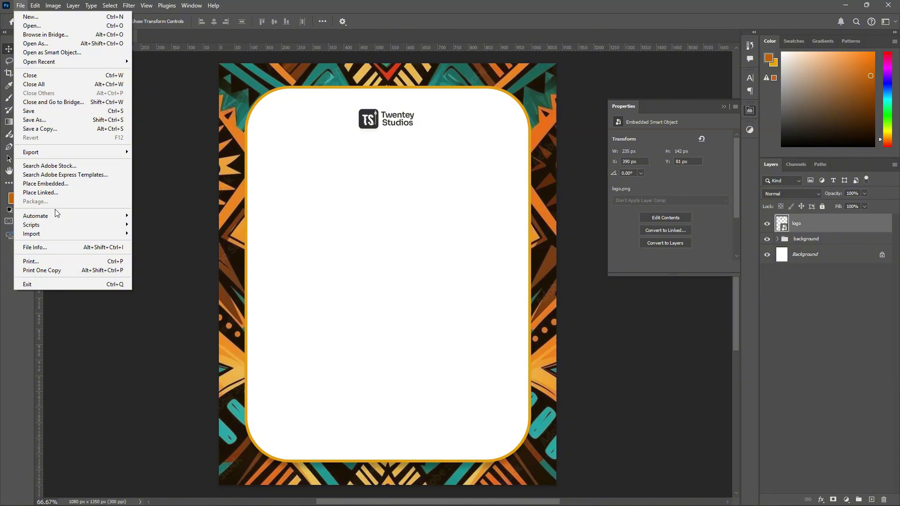
{"action": "left_click", "coordinate": [71, 184]}
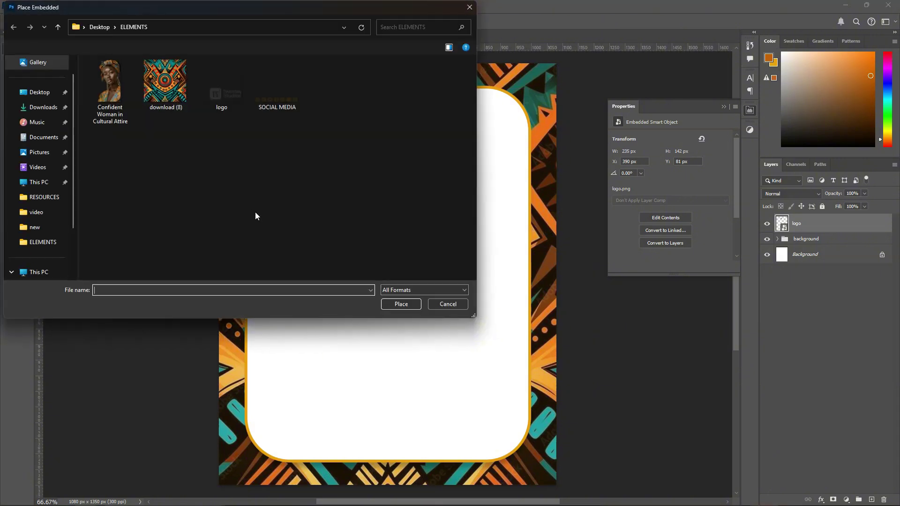
{"action": "left_click", "coordinate": [118, 98]}
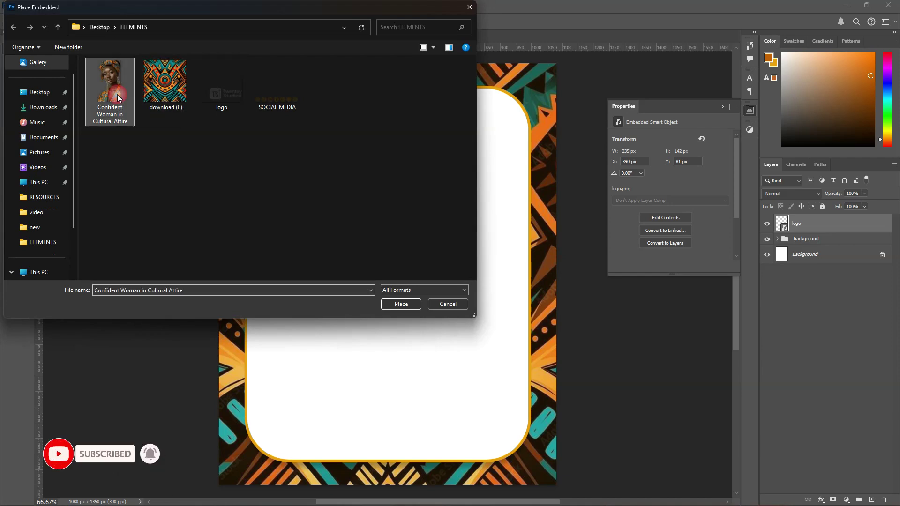
{"action": "double_click", "coordinate": [118, 98]}
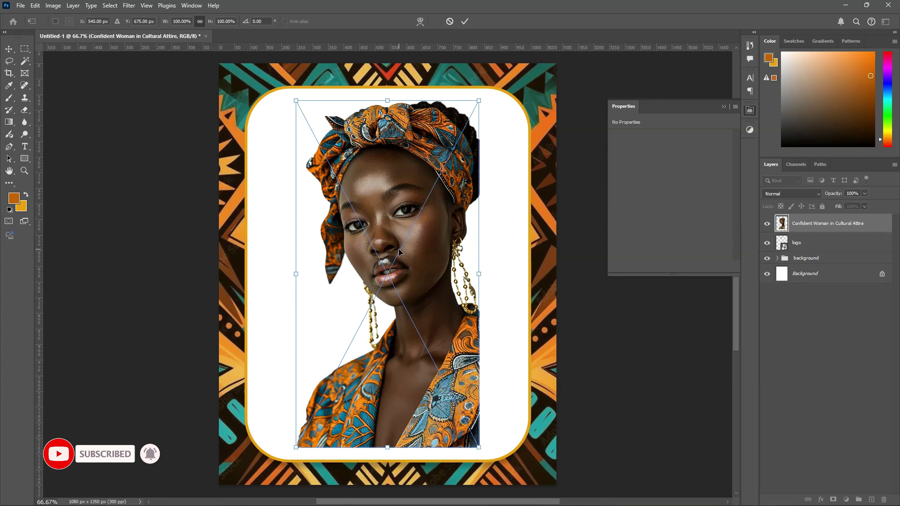
{"action": "key", "text": "Return"}
{"action": "left_click_drag", "start_coordinate": [422, 300], "coordinate": [497, 335]}
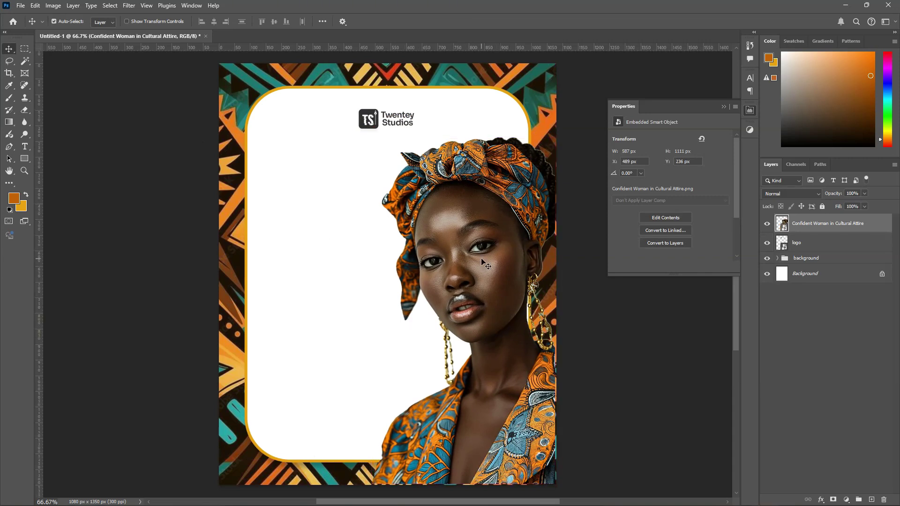
Step: Scale the woman's image to about 584 x 1105 px and set it flush with the canvas's lower-right corner
{"action": "key", "text": "ctrl+t"}
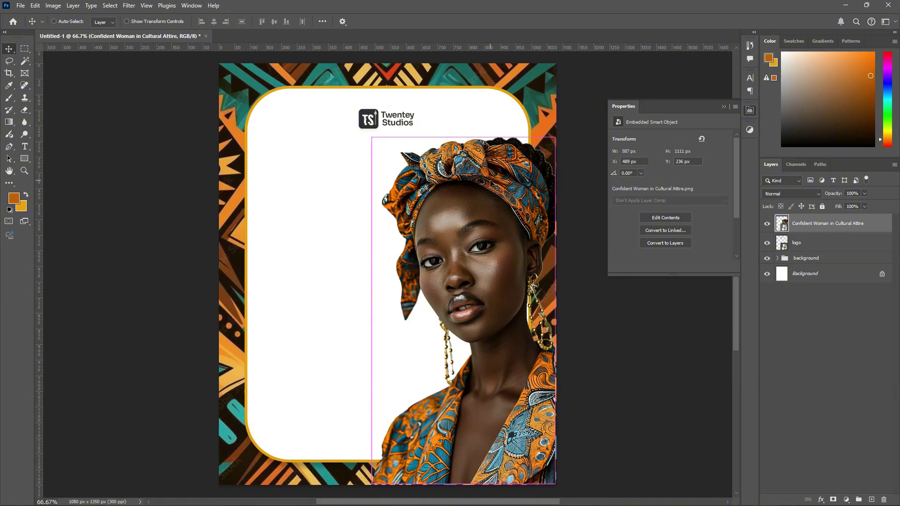
{"action": "left_click_drag", "start_coordinate": [463, 137], "coordinate": [464, 156]}
{"action": "key", "text": "Return"}
{"action": "key", "text": "ctrl+t"}
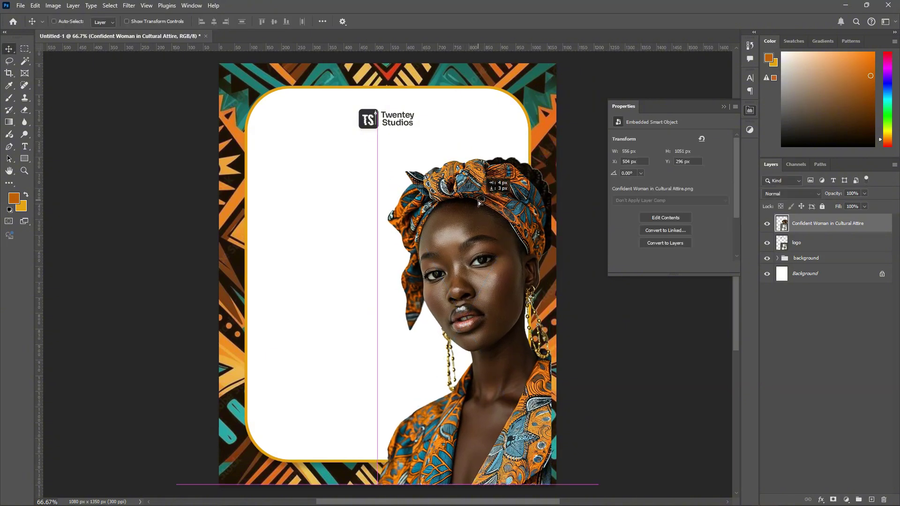
{"action": "left_click_drag", "start_coordinate": [464, 152], "coordinate": [468, 139]}
{"action": "key", "text": "Return"}
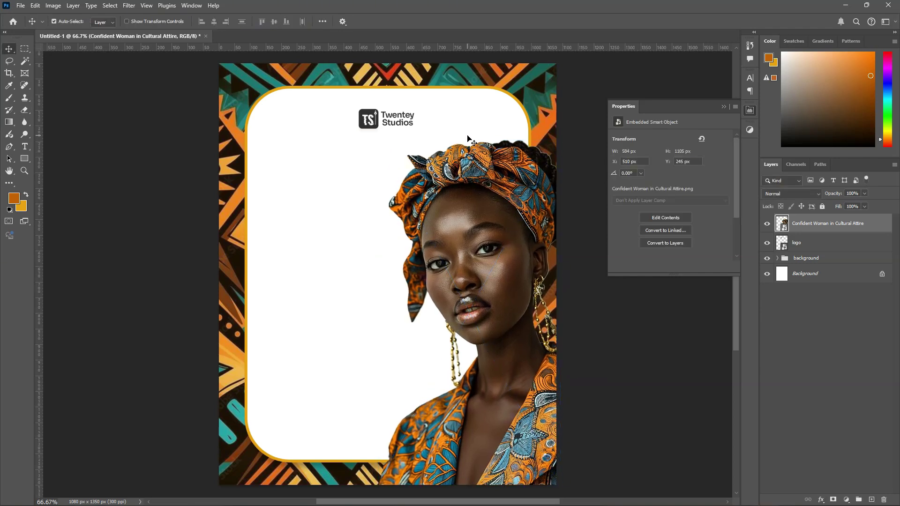
{"action": "left_click_drag", "start_coordinate": [513, 171], "coordinate": [508, 172]}
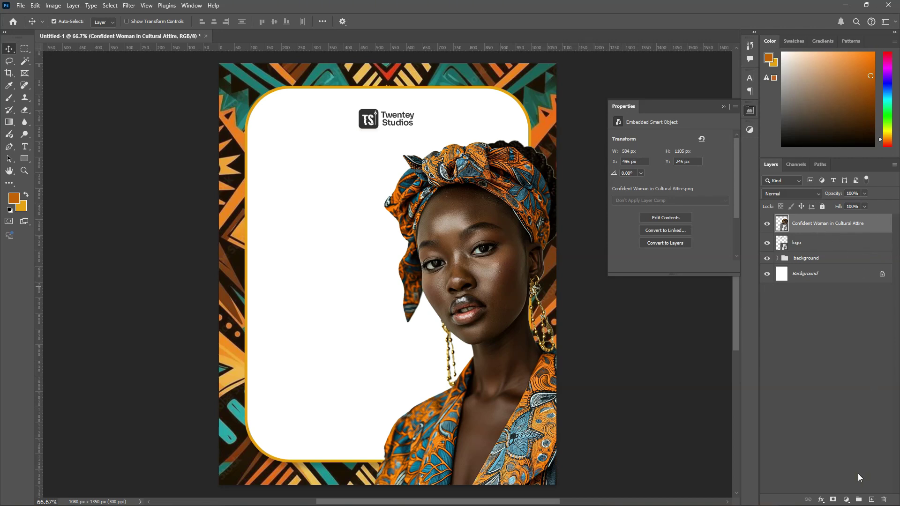
Step: Add a text layer in Armor Piercing 2.0 BB at 18 pt on the white panel beside the woman
{"action": "left_click", "coordinate": [871, 499]}
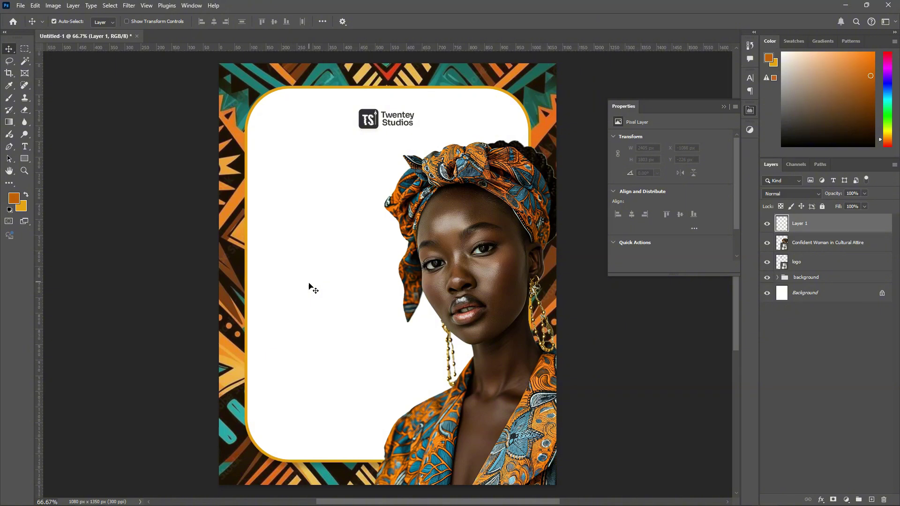
{"action": "key", "text": "t"}
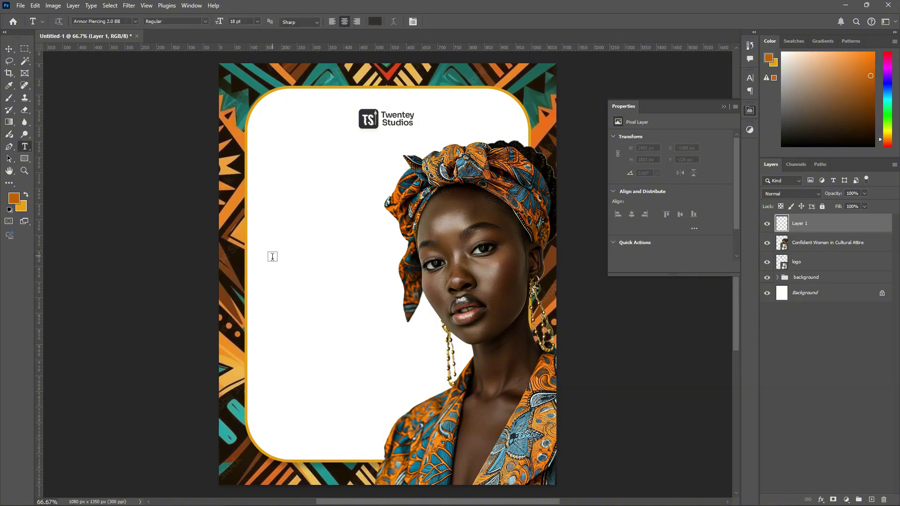
{"action": "left_click", "coordinate": [287, 287]}
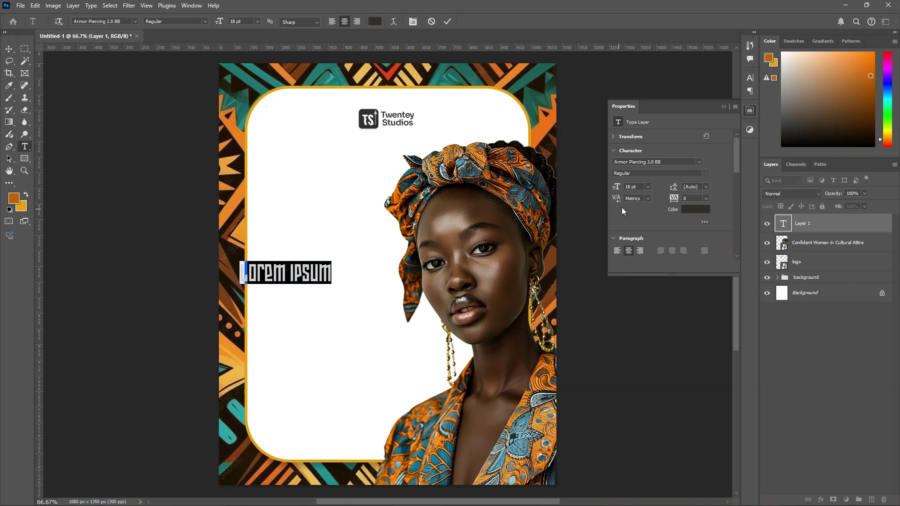
{"action": "left_click", "coordinate": [672, 161]}
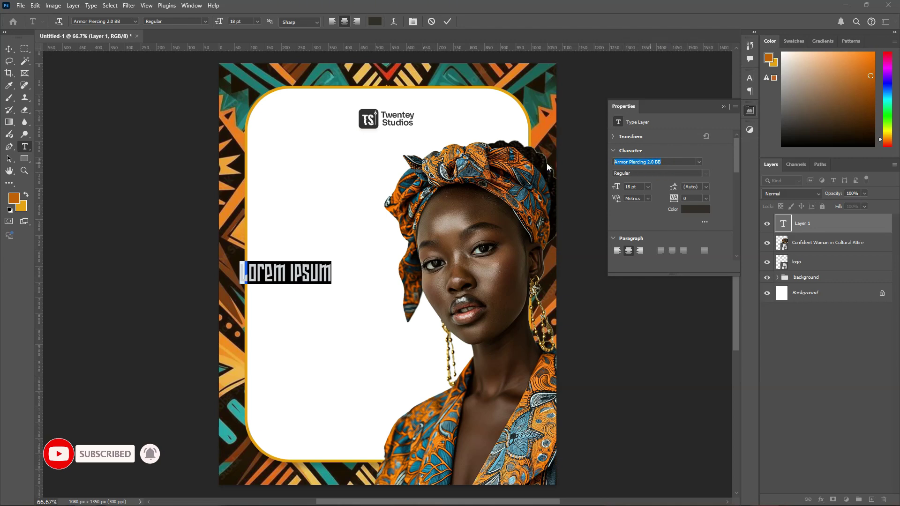
{"action": "left_click", "coordinate": [670, 163]}
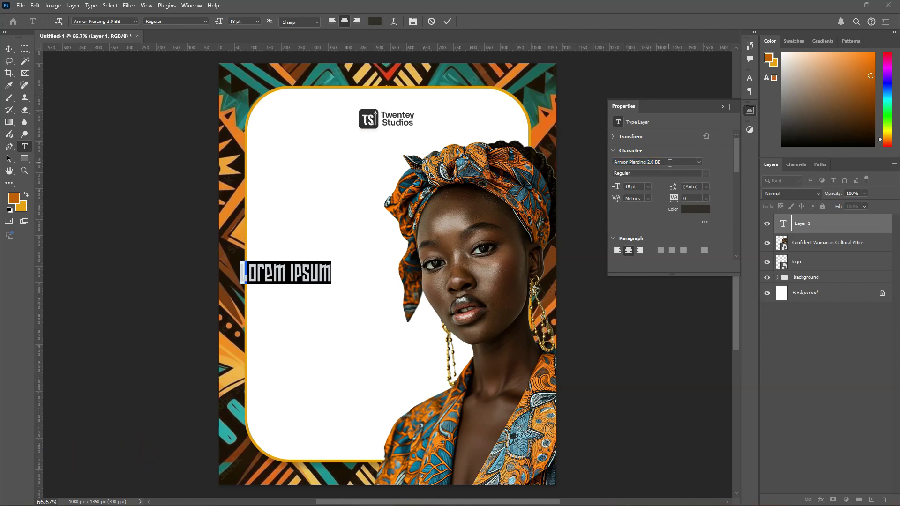
{"action": "key", "text": "ctrl+a"}
Step: Replace the placeholder text with "It's" and move it up toward the woman's headscarf
{"action": "left_click", "coordinate": [300, 270]}
{"action": "key", "text": "ctrl+a"}
{"action": "key", "text": "BackSpace"}
{"action": "type", "text": "Its"}
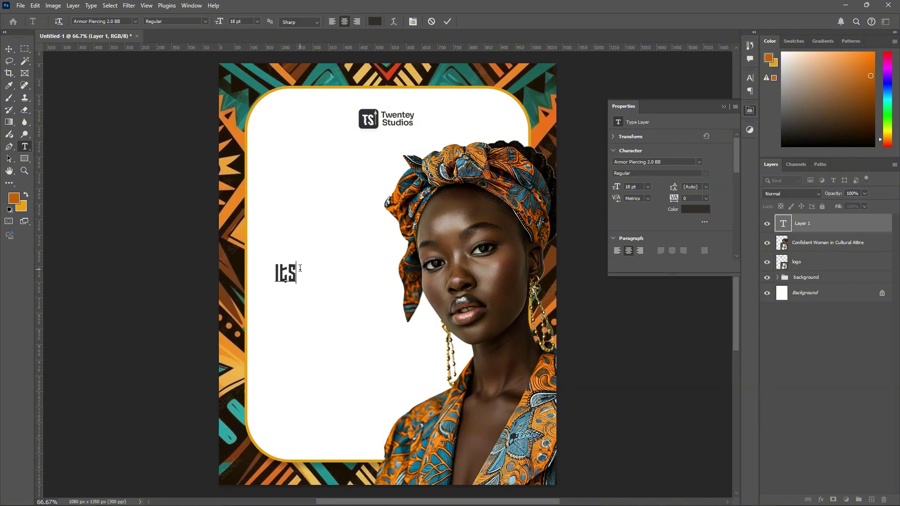
{"action": "key", "text": "BackSpace"}
{"action": "type", "text": "'s"}
{"action": "key", "text": "BackSpace"}
{"action": "key", "text": "BackSpace"}
{"action": "type", "text": "'s"}
{"action": "key", "text": "ctrl+Return"}
{"action": "key", "text": "v"}
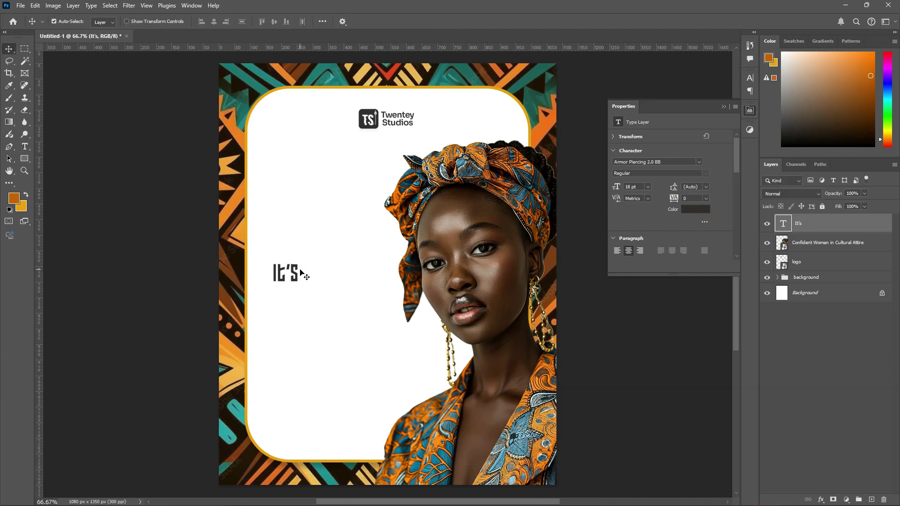
{"action": "left_click_drag", "start_coordinate": [295, 274], "coordinate": [351, 222]}
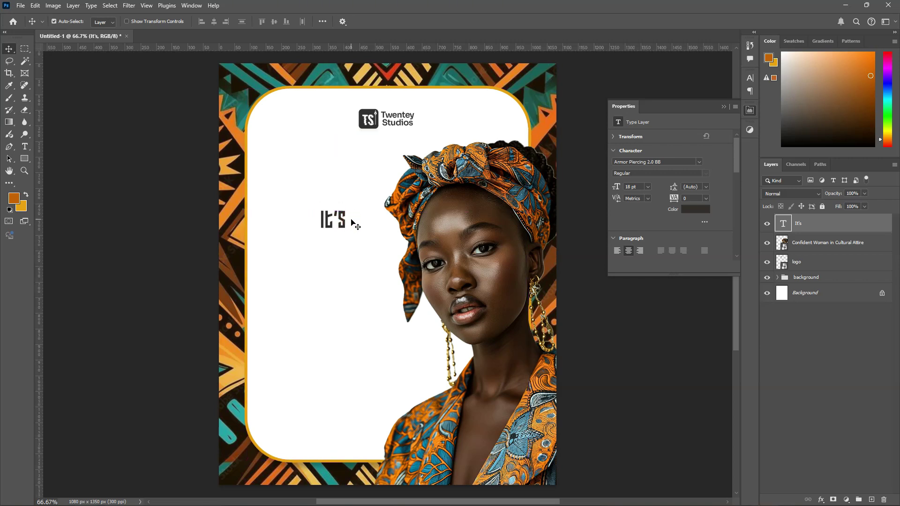
Step: Duplicate the "It's" text directly below the original and enlarge the copy to about 60.84 pt
{"action": "key", "text": "ctrl"}
{"action": "left_click_drag", "start_coordinate": [340, 225], "coordinate": [352, 255]}
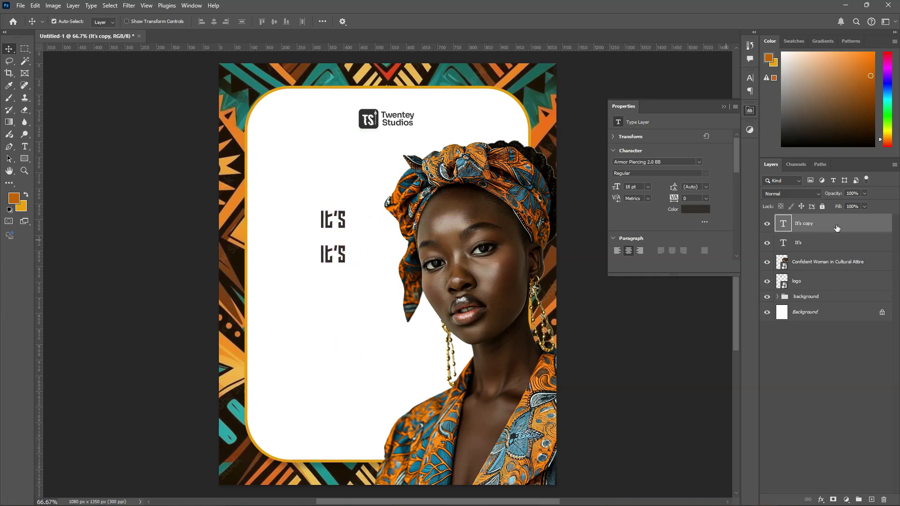
{"action": "key", "text": "ctrl+t"}
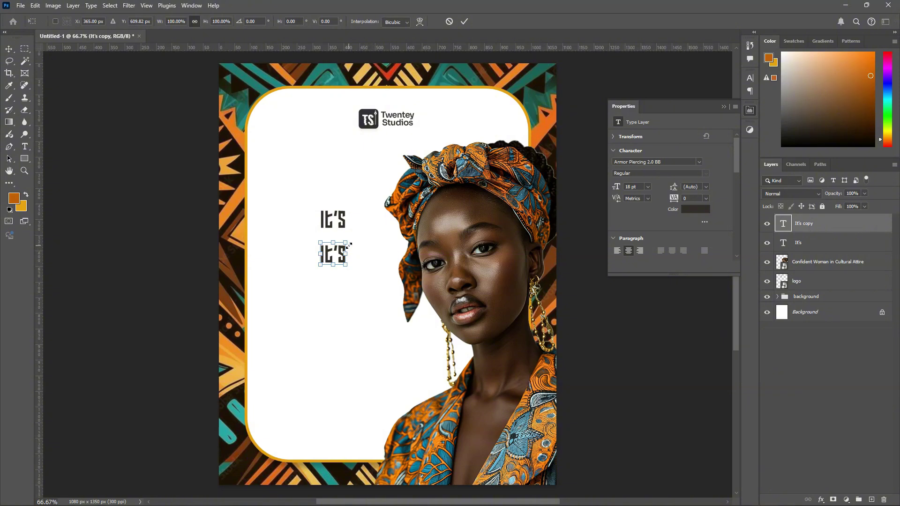
{"action": "left_click_drag", "start_coordinate": [351, 243], "coordinate": [340, 263]}
{"action": "key", "text": "Return"}
Step: Change the enlarged copy's text to "wed"
{"action": "double_click", "coordinate": [335, 263]}
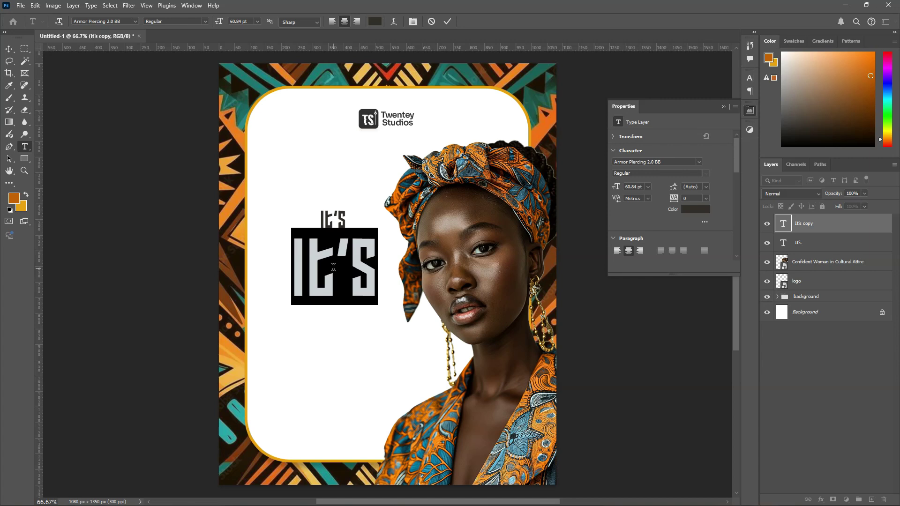
{"action": "type", "text": "Wed"}
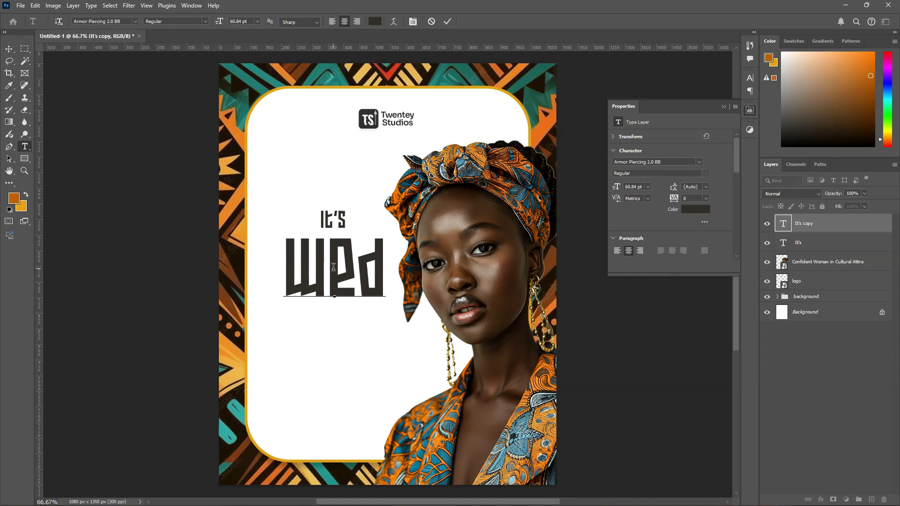
{"action": "key", "text": "ctrl+Return"}
{"action": "key", "text": "v"}
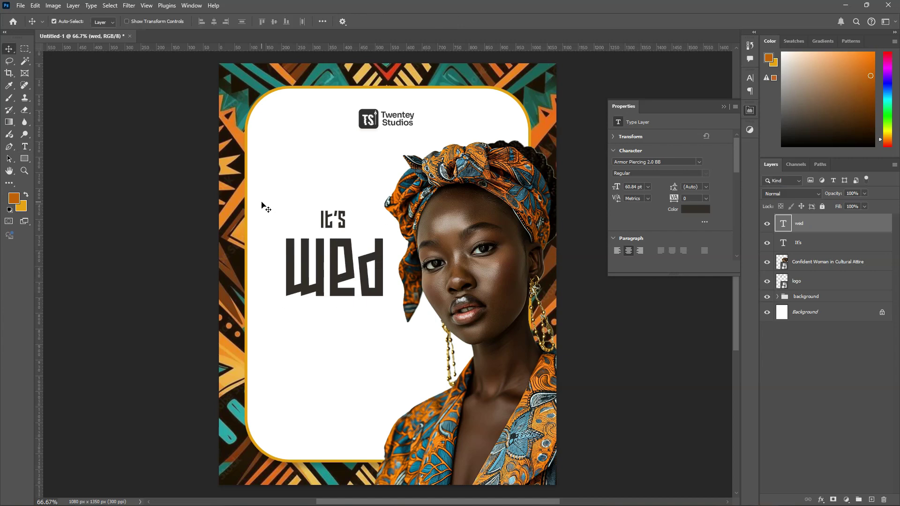
Step: Shift the "It's" and "wed" texts together slightly away from the woman's image
{"action": "left_click", "coordinate": [328, 219]}
{"action": "left_click", "coordinate": [341, 255], "text": "shift"}
{"action": "left_click_drag", "start_coordinate": [341, 255], "coordinate": [336, 255]}
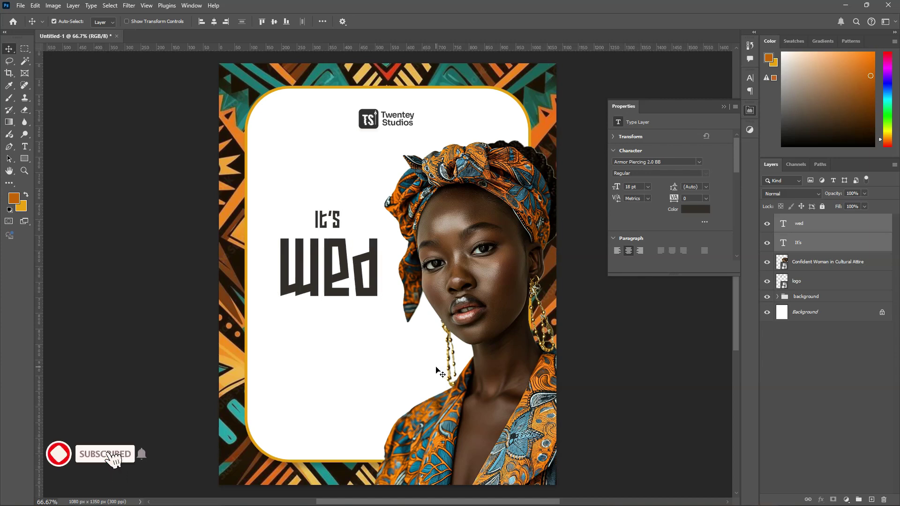
Step: Duplicate the "wed" text directly below the original and change the copy's text to "nes"
{"action": "left_click", "coordinate": [364, 302]}
{"action": "left_click_drag", "start_coordinate": [362, 288], "coordinate": [362, 351]}
{"action": "double_click", "coordinate": [325, 344]}
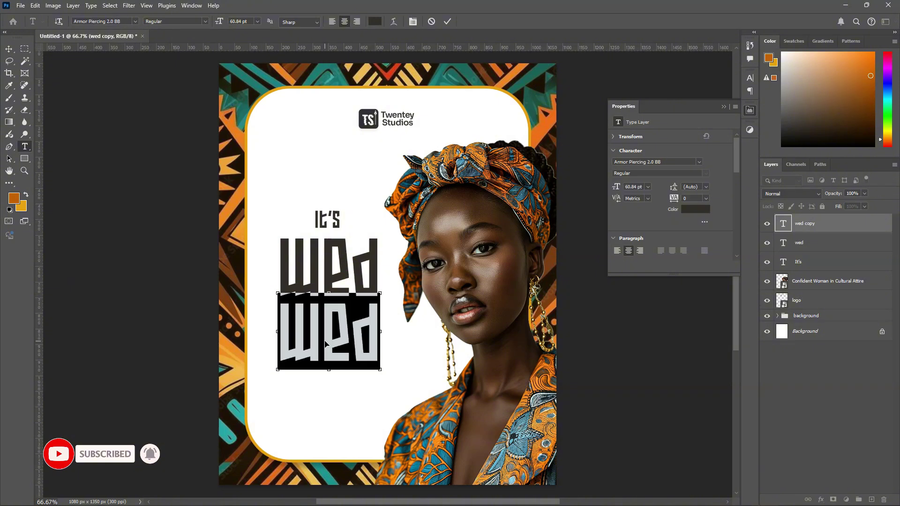
{"action": "type", "text": "nes"}
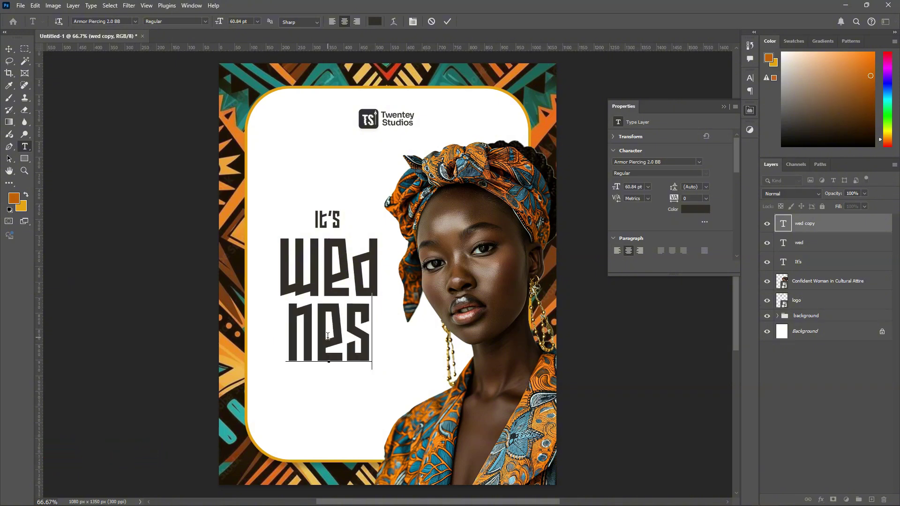
{"action": "key", "text": "ctrl+Return"}
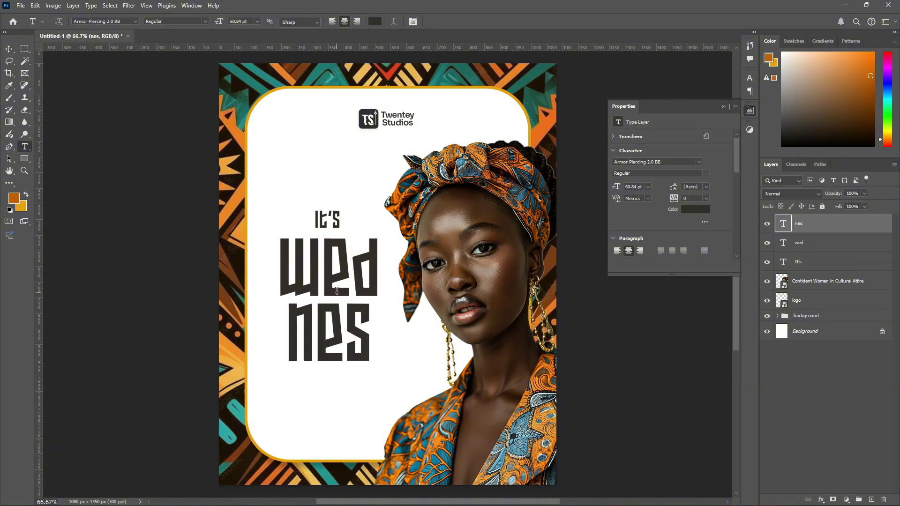
Step: Align "nes" beneath "wed" and enlarge it to 73 pt so it matches the width of "wed"
{"action": "key", "text": "ctrl+plus"}
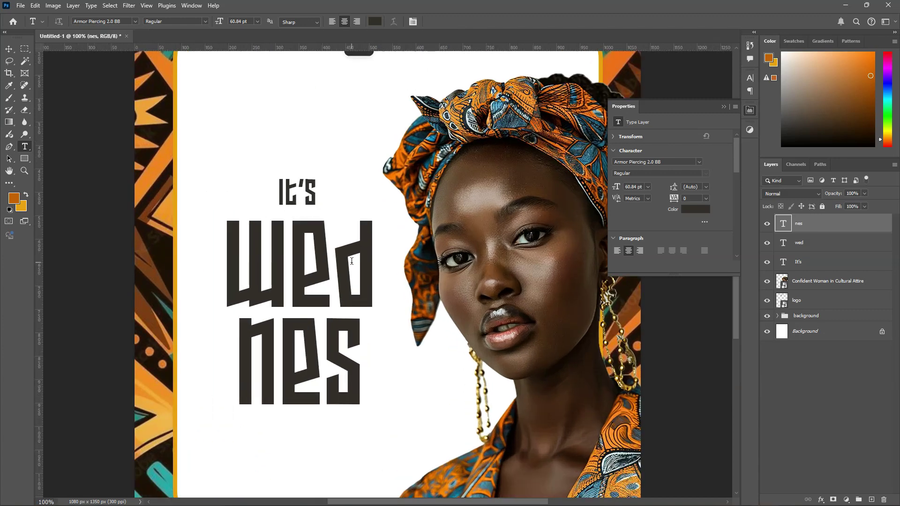
{"action": "key", "text": "v"}
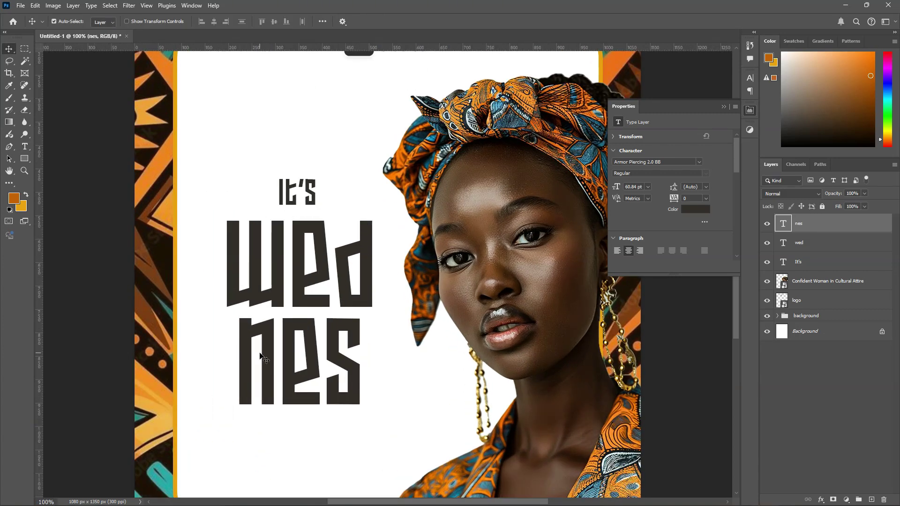
{"action": "mouse_move", "coordinate": [352, 368]}
{"action": "left_mouse_down"}
{"action": "mouse_move", "coordinate": [342, 373]}
{"action": "mouse_move", "coordinate": [363, 366]}
{"action": "left_mouse_up"}
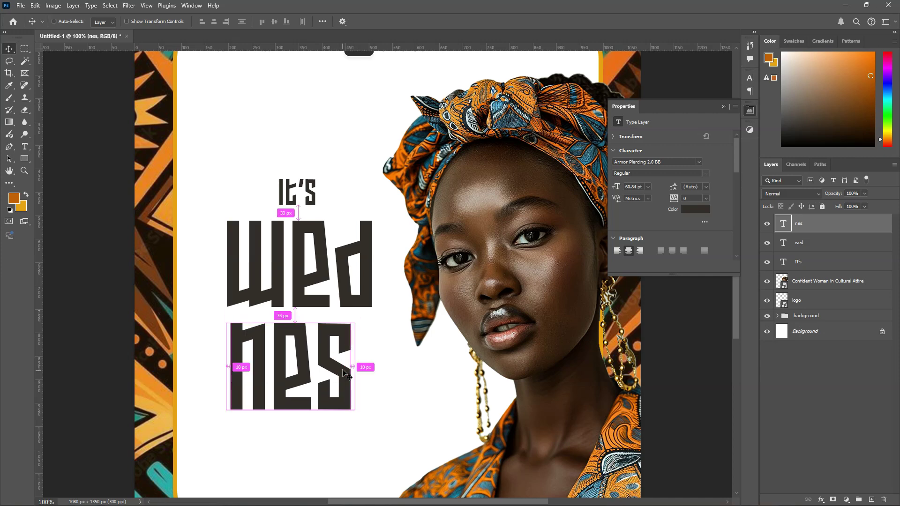
{"action": "key", "text": "ctrl+t"}
{"action": "left_click_drag", "start_coordinate": [369, 306], "coordinate": [377, 294]}
{"action": "left_click_drag", "start_coordinate": [346, 327], "coordinate": [347, 331]}
{"action": "key", "text": "Return"}
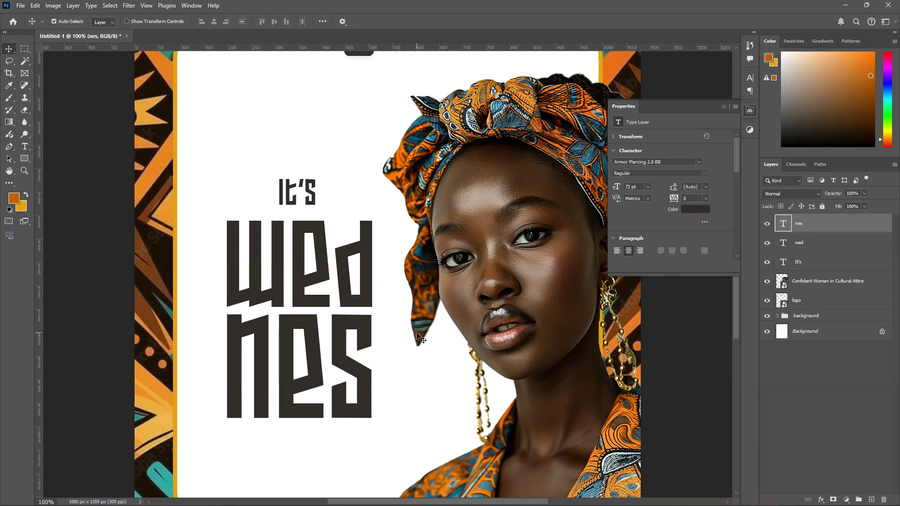
Step: Nudge "nes" slightly closer to "wed" and align the two texts on their horizontal centers
{"action": "key", "text": "Up"}
{"action": "key", "text": "Up"}
{"action": "key", "text": "Up"}
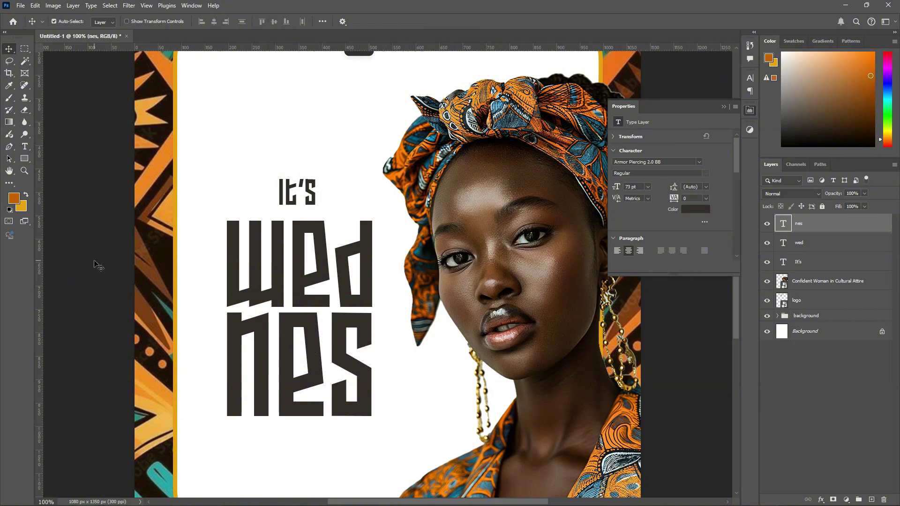
{"action": "left_click", "coordinate": [262, 273], "text": "shift"}
{"action": "left_click", "coordinate": [214, 22]}
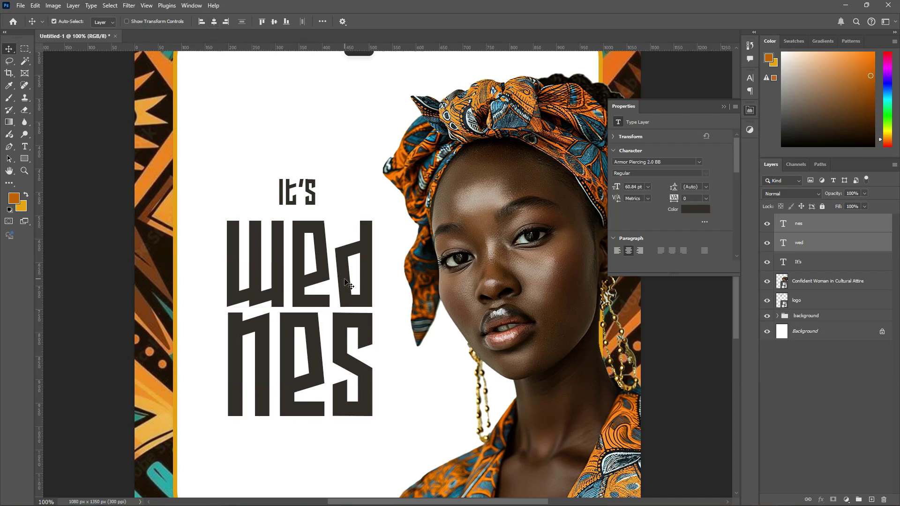
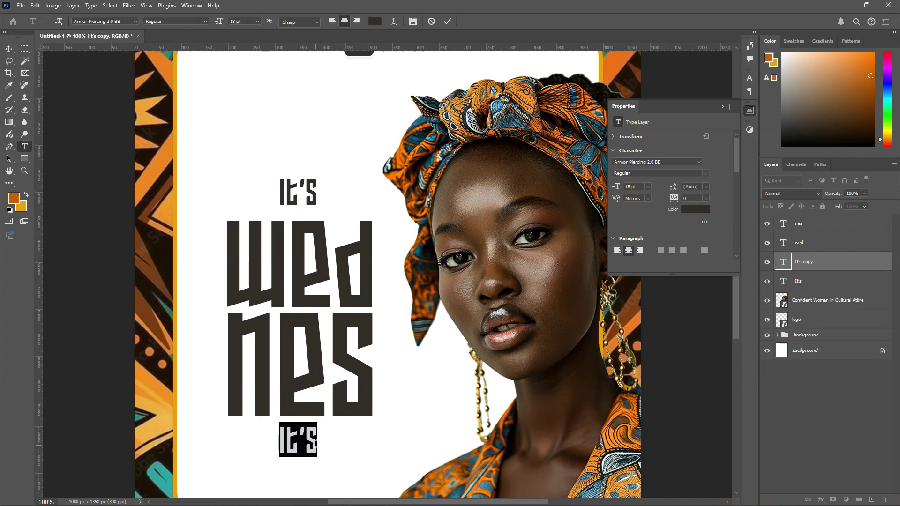
Step: Replace the copied "It's" text below "nes" with "day"
{"action": "type", "text": "day"}
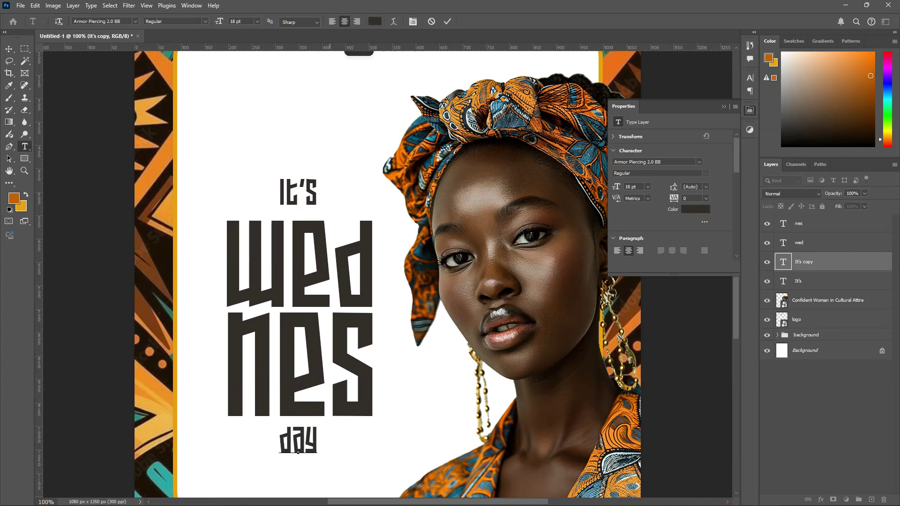
{"action": "key", "text": "ctrl+Return"}
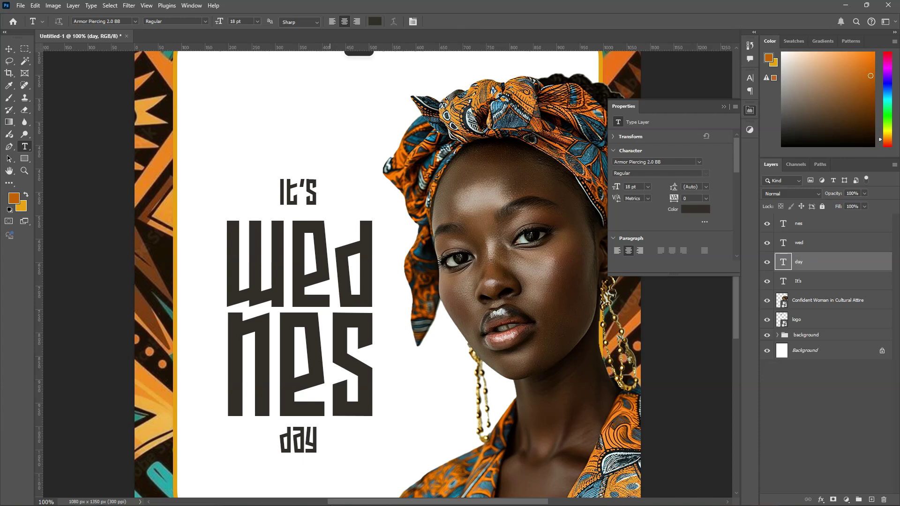
Step: Scale the "It's" text above "wed" down to about 13.06 pt
{"action": "left_click_drag", "start_coordinate": [234, 483], "coordinate": [241, 430]}
{"action": "key", "text": "v"}
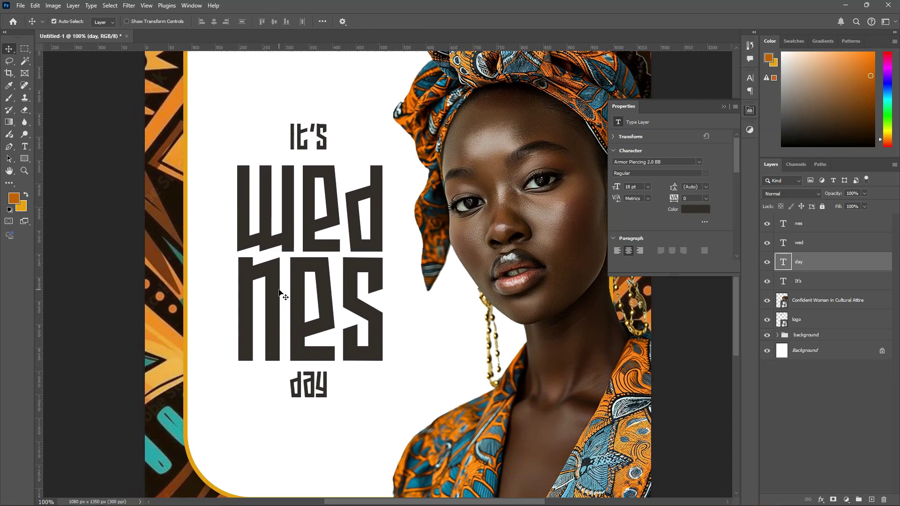
{"action": "left_click", "coordinate": [304, 147]}
{"action": "key", "text": "ctrl+t"}
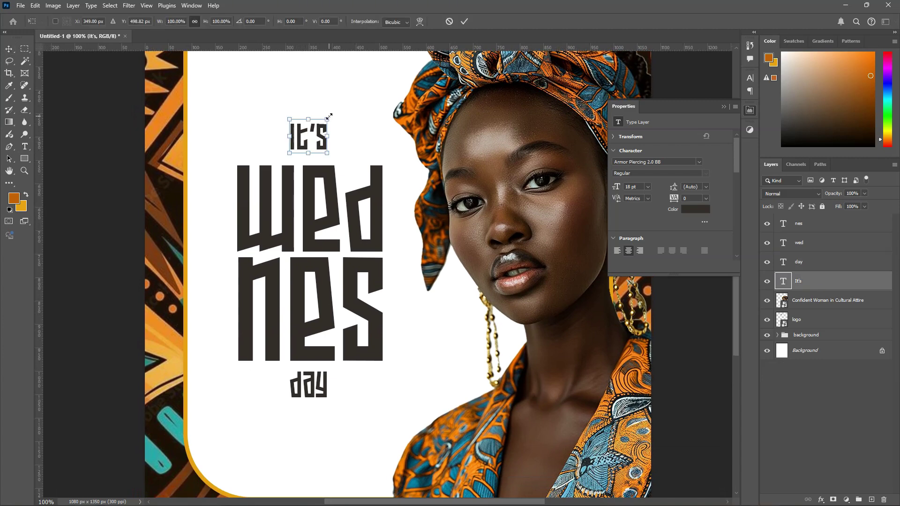
{"action": "left_click_drag", "start_coordinate": [328, 118], "coordinate": [326, 134]}
{"action": "key", "text": "Return"}
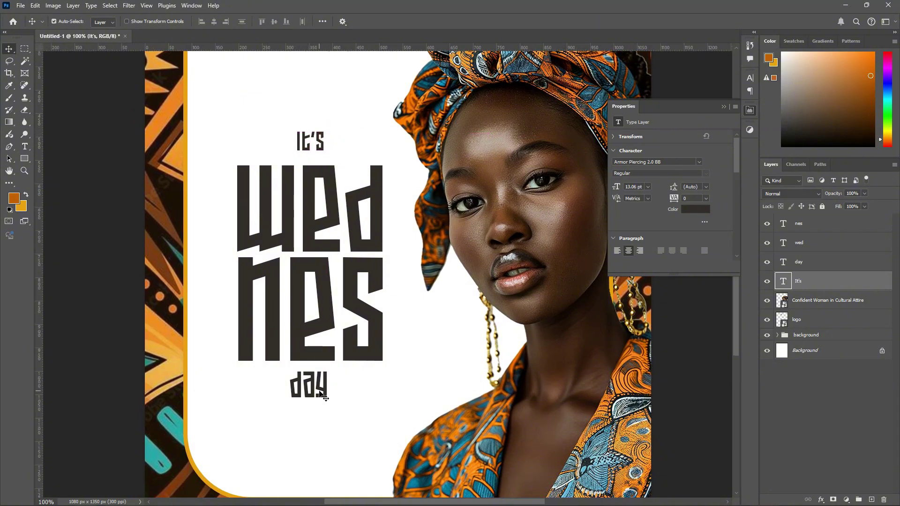
Step: Select the "It's", "wed", "nes" and "day" texts and move them up together within the white panel
{"action": "left_click", "coordinate": [322, 394]}
{"action": "left_click", "coordinate": [313, 310], "text": "shift"}
{"action": "left_click", "coordinate": [308, 228], "text": "shift"}
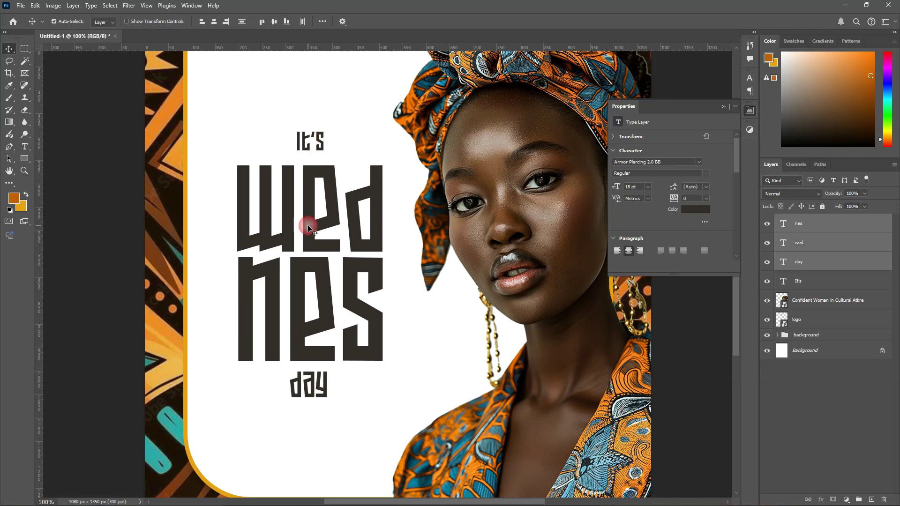
{"action": "left_click", "coordinate": [319, 146], "text": "shift"}
{"action": "key", "text": "ctrl+minus"}
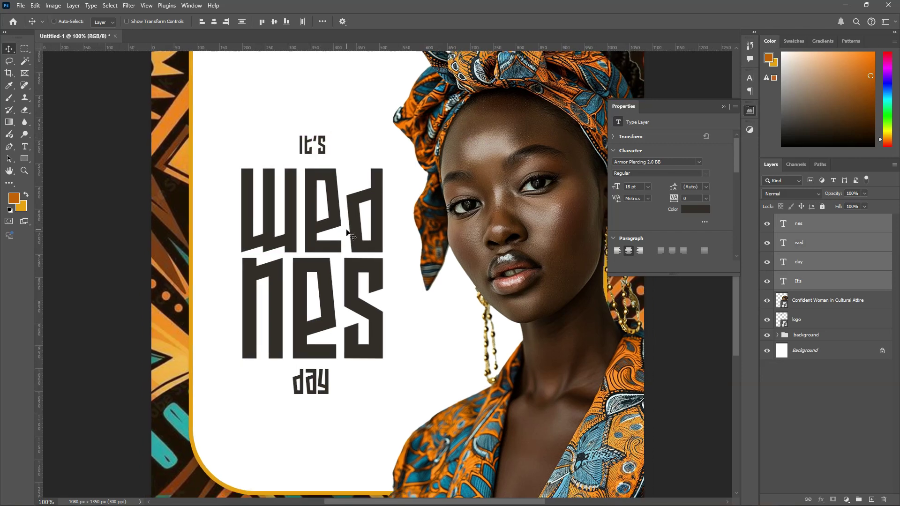
{"action": "key", "text": "shift+Up"}
{"action": "key", "text": "shift+Up"}
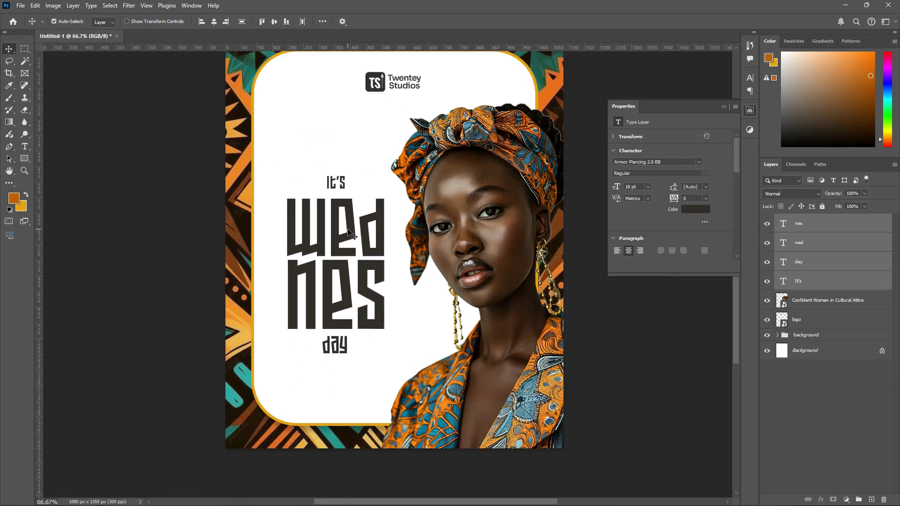
{"action": "key", "text": "Up"}
{"action": "key", "text": "Up"}
{"action": "key", "text": "Up"}
{"action": "key", "text": "Up"}
{"action": "key", "text": "Up"}
{"action": "key", "text": "Up"}
{"action": "key", "text": "Up"}
{"action": "key", "text": "Up"}
{"action": "key", "text": "Up"}
{"action": "key", "text": "Up"}
{"action": "key", "text": "Up"}
{"action": "key", "text": "Up"}
{"action": "key", "text": "Up"}
{"action": "key", "text": "Up"}
{"action": "key", "text": "Up"}
{"action": "key", "text": "Up"}
{"action": "key", "text": "Up"}
{"action": "key", "text": "Up"}
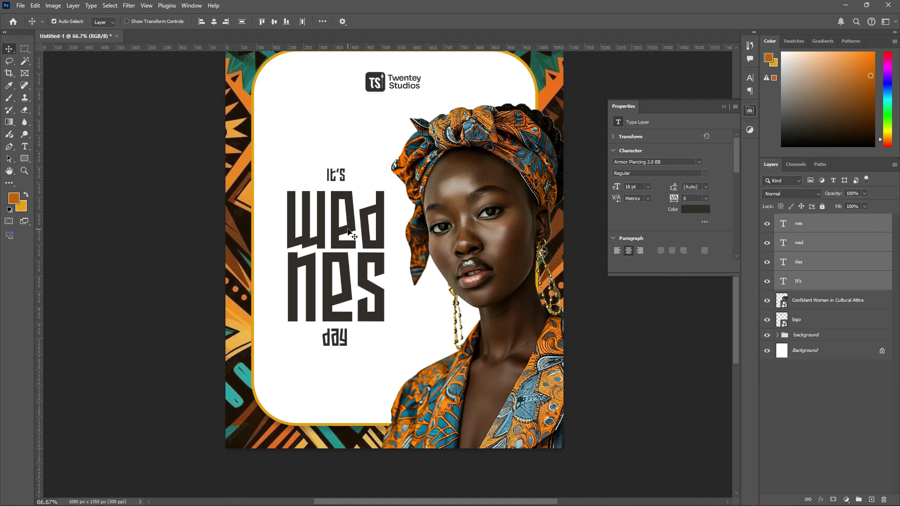
Step: Shift the four headline texts together slightly away from the woman and a few pixels down
{"action": "key", "text": "Left"}
{"action": "key", "text": "Left"}
{"action": "key", "text": "Left"}
{"action": "key", "text": "Left"}
{"action": "key", "text": "Left"}
{"action": "key", "text": "Left"}
{"action": "key", "text": "Left"}
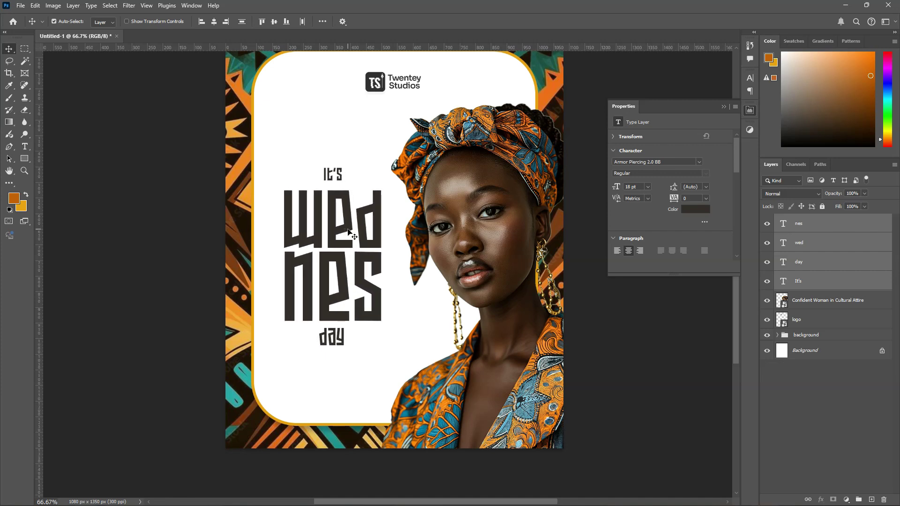
{"action": "key", "text": "Down"}
{"action": "key", "text": "Down"}
{"action": "key", "text": "Down"}
{"action": "key", "text": "Down"}
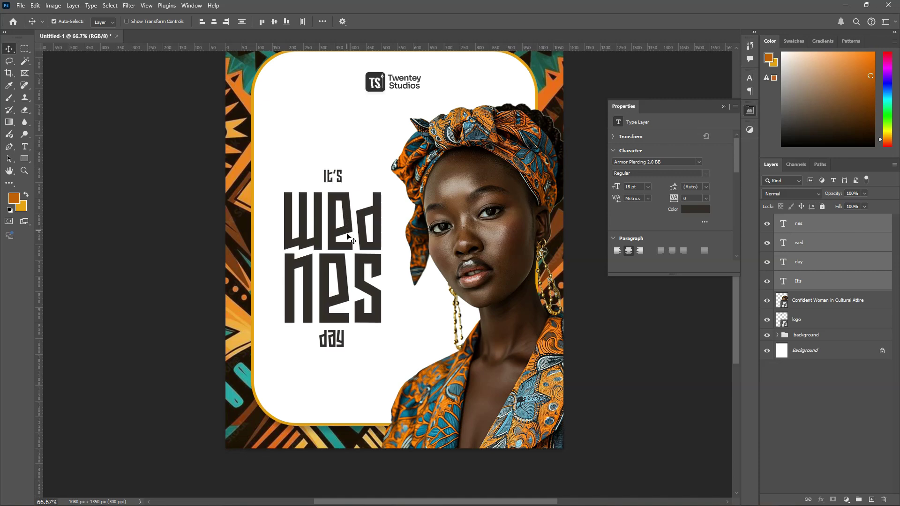
Step: Nudge only the "It's" text slightly closer to "wed"
{"action": "left_click", "coordinate": [604, 322]}
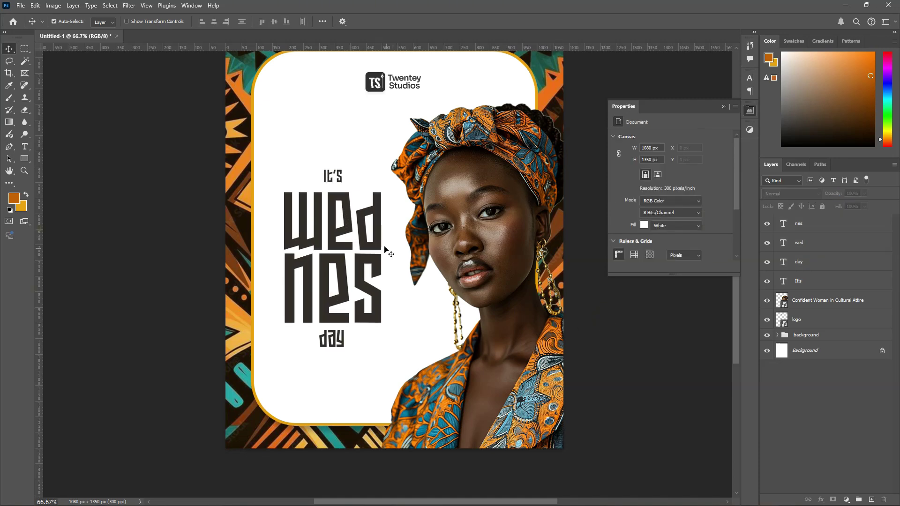
{"action": "left_click", "coordinate": [341, 180]}
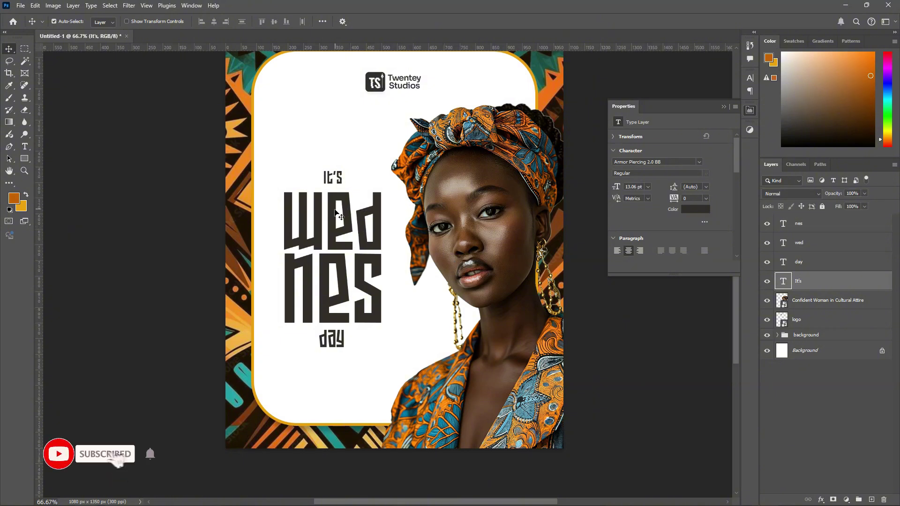
Step: Change the "wed" text's color to yellow-orange, hex ffae00
{"action": "left_click", "coordinate": [375, 240]}
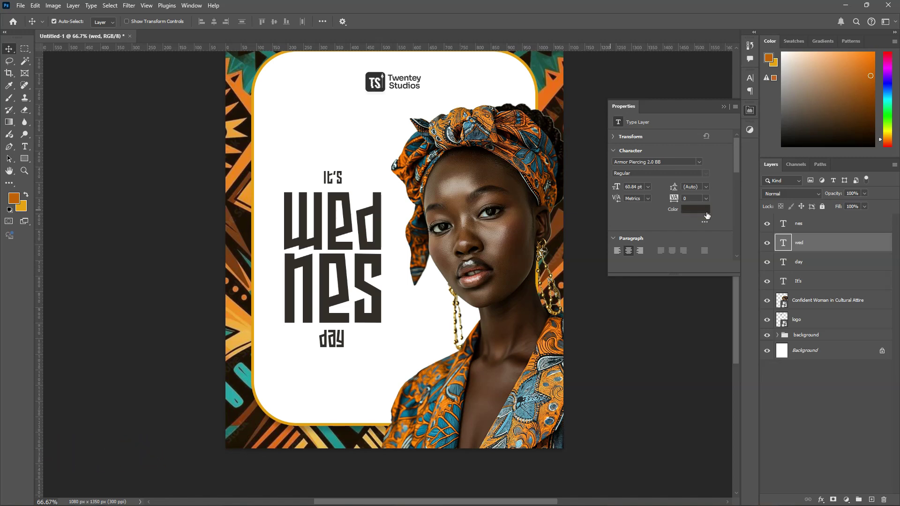
{"action": "left_click", "coordinate": [686, 211]}
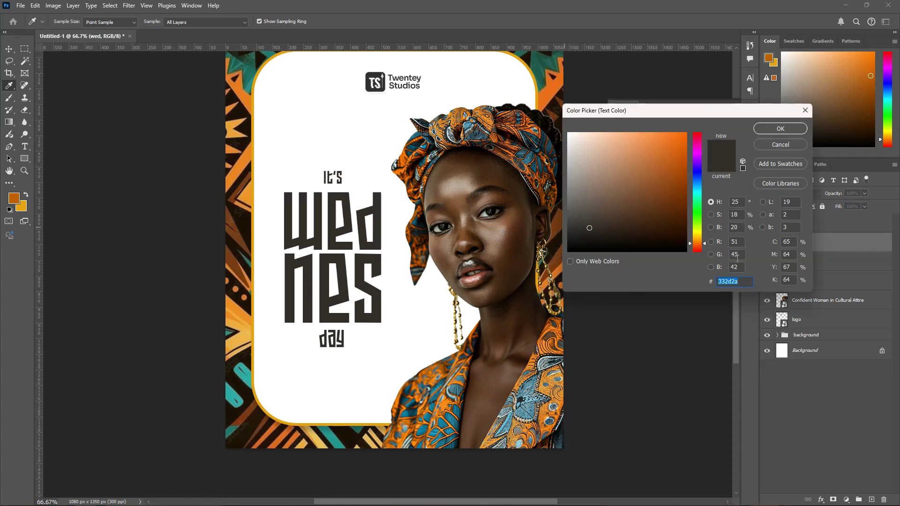
{"action": "type", "text": "aa"}
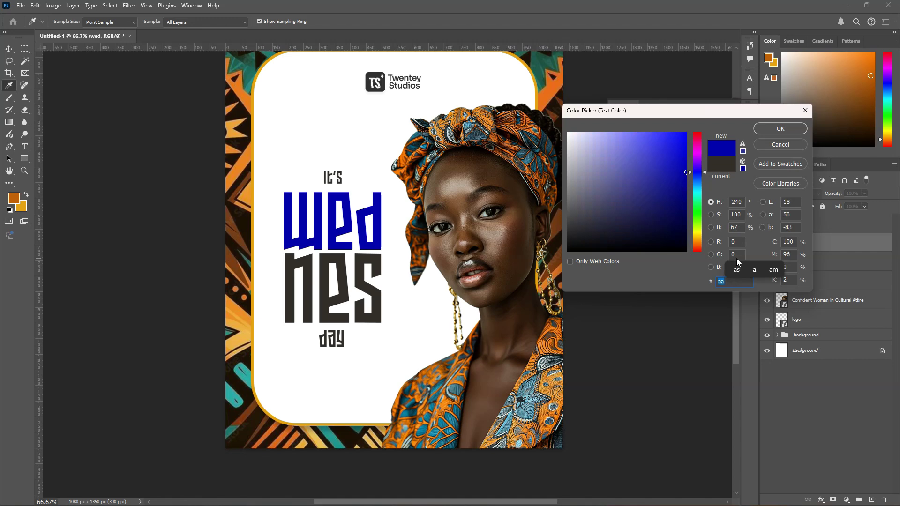
{"action": "type", "text": "f"}
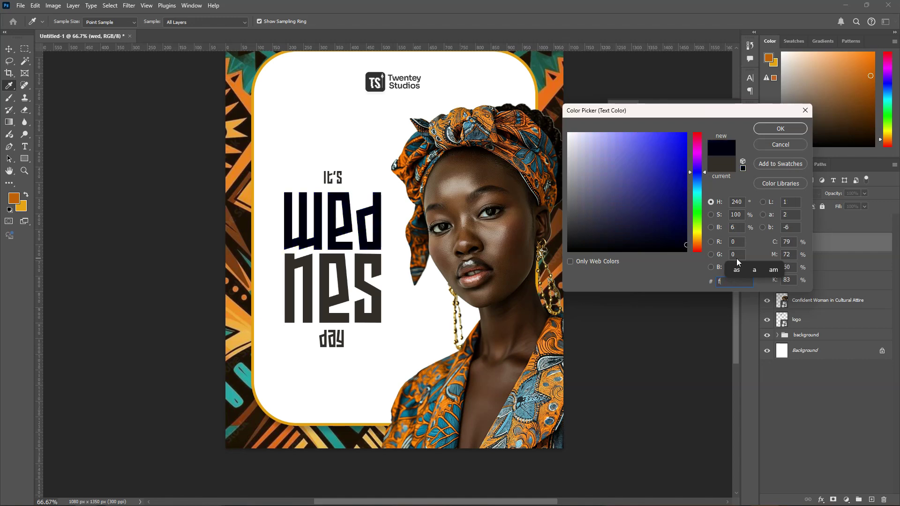
{"action": "type", "text": "fae"}
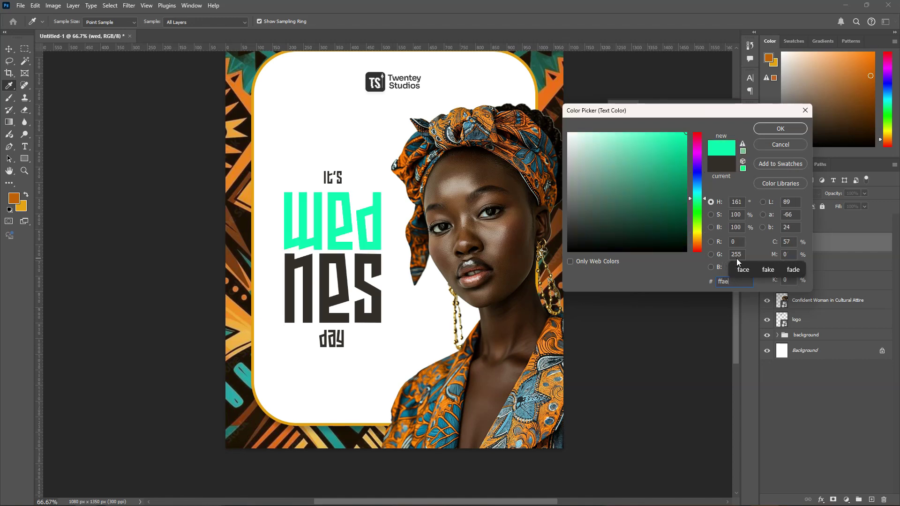
{"action": "type", "text": "00"}
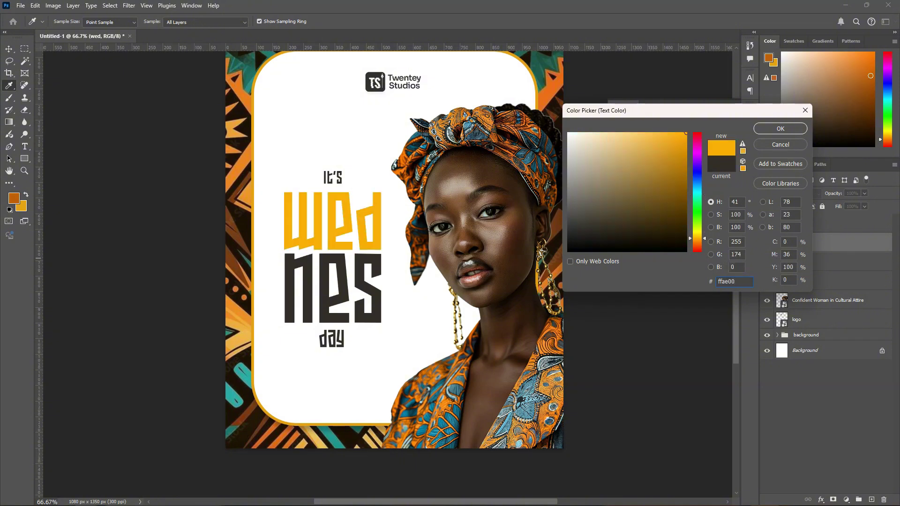
{"action": "key", "text": "Return"}
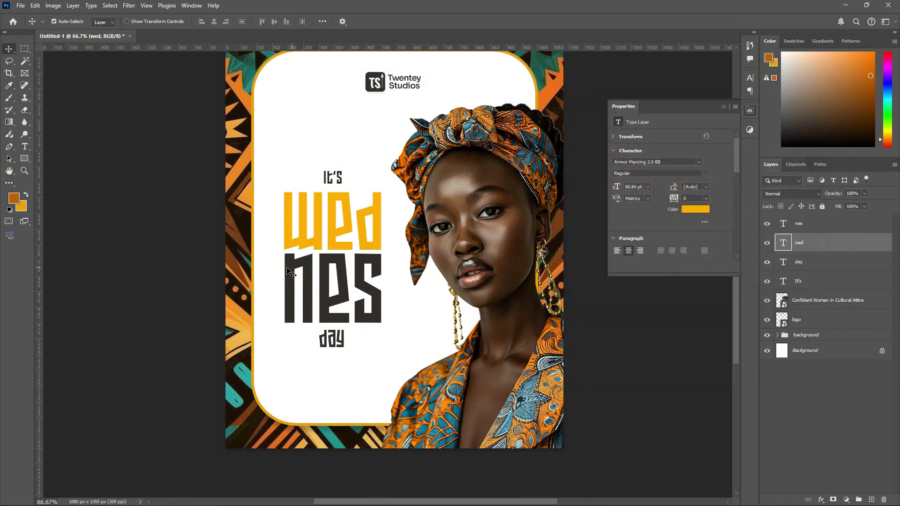
Step: Check the background color's hex code and the hex code of the "wed" text's color
{"action": "left_click", "coordinate": [23, 211]}
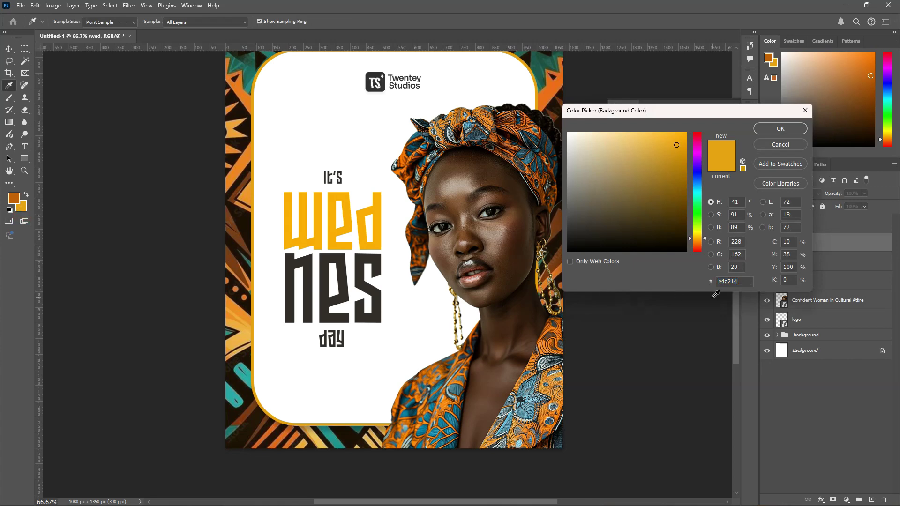
{"action": "left_click", "coordinate": [780, 145]}
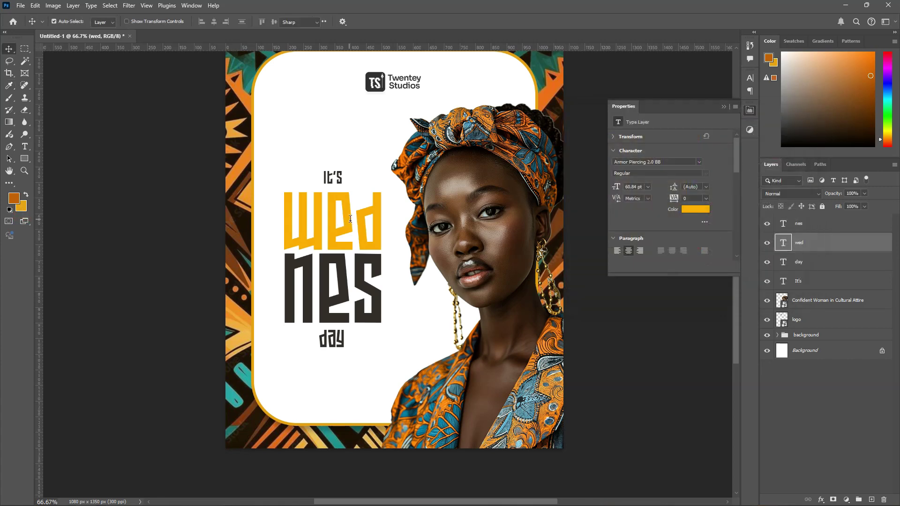
{"action": "double_click", "coordinate": [347, 213]}
{"action": "left_click", "coordinate": [683, 210]}
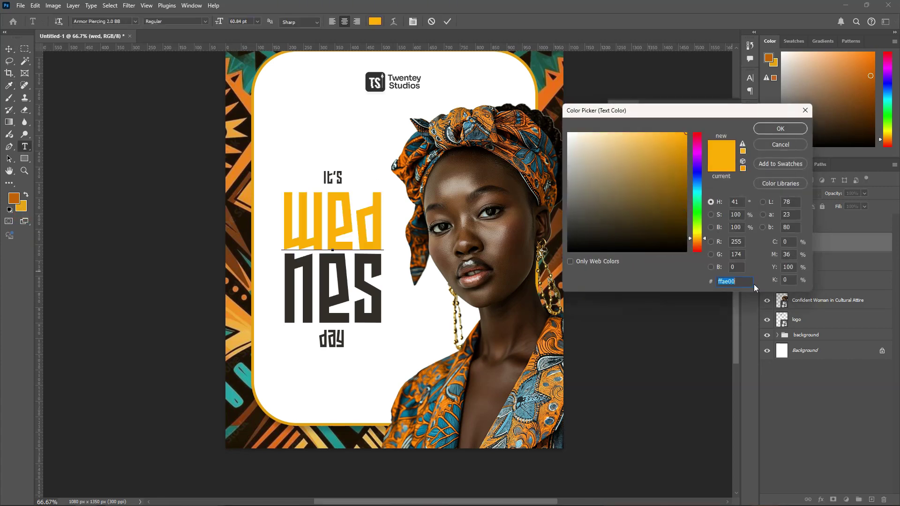
{"action": "left_click", "coordinate": [780, 129]}
{"action": "key", "text": "ctrl+Return"}
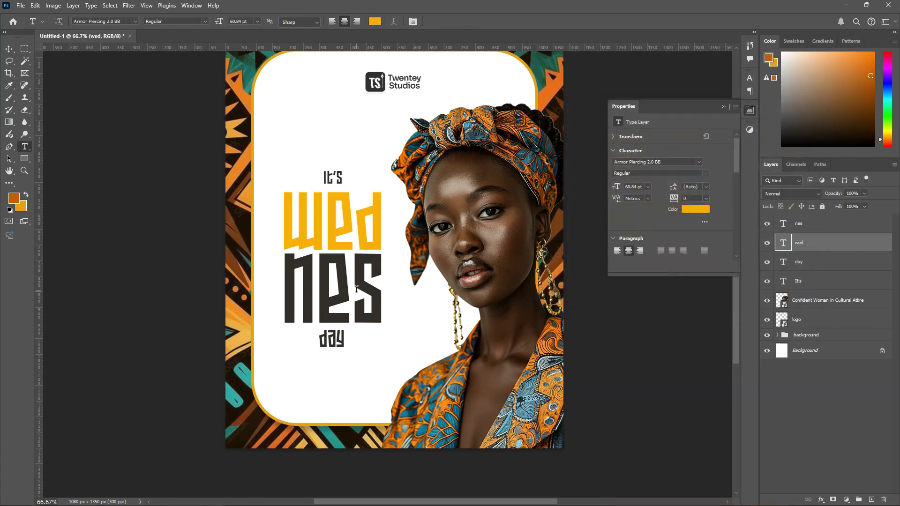
Step: Change the "nes" text's color to dark orange, hex da6a00
{"action": "key", "text": "v"}
{"action": "left_click", "coordinate": [373, 291]}
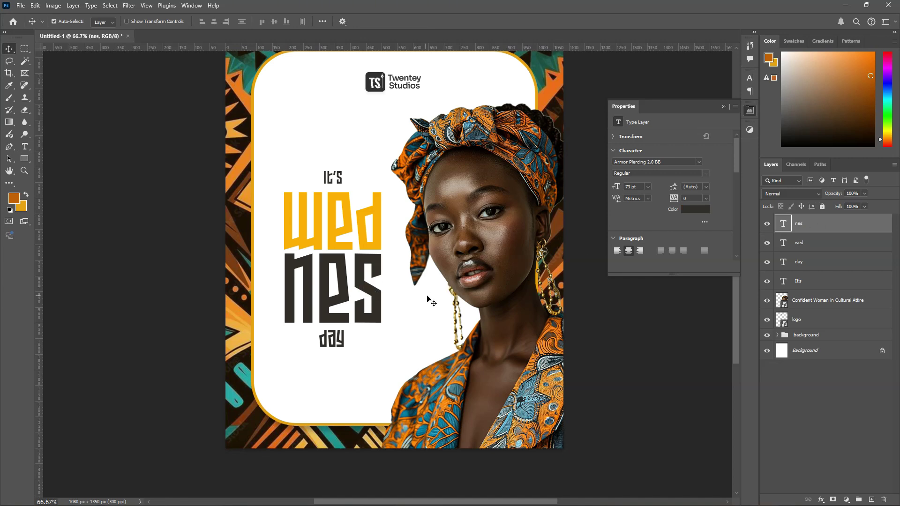
{"action": "left_click", "coordinate": [696, 209]}
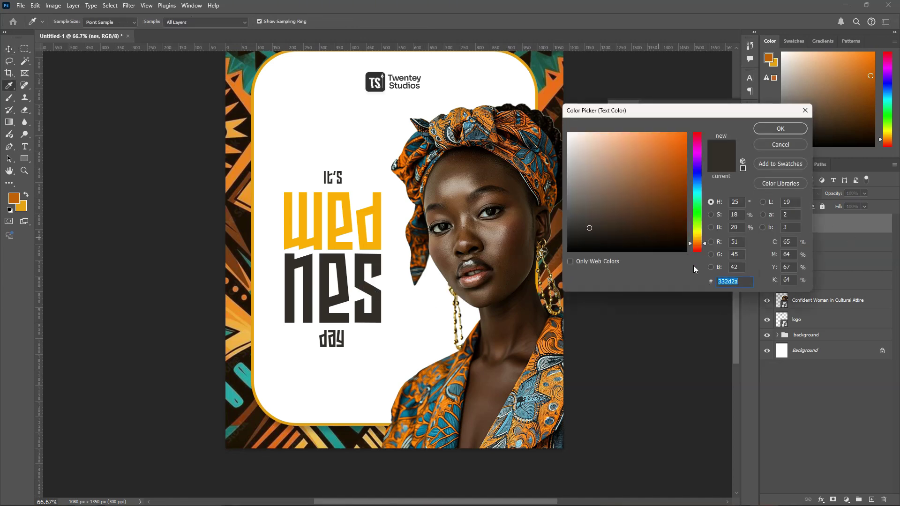
{"action": "type", "text": "da6"}
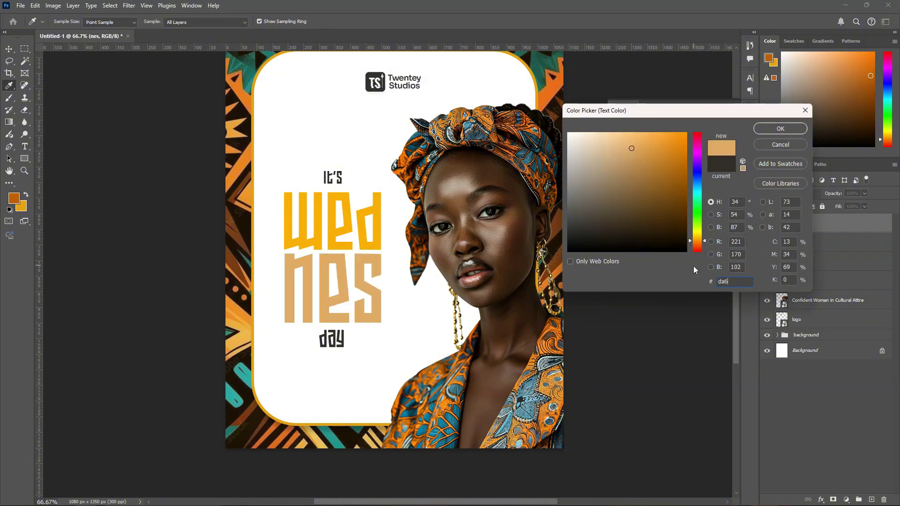
{"action": "type", "text": "a00"}
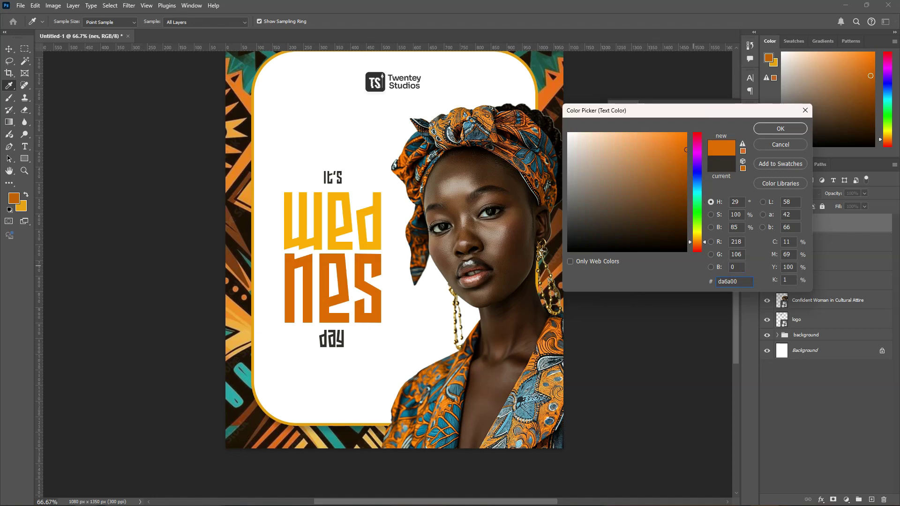
{"action": "key", "text": "Return"}
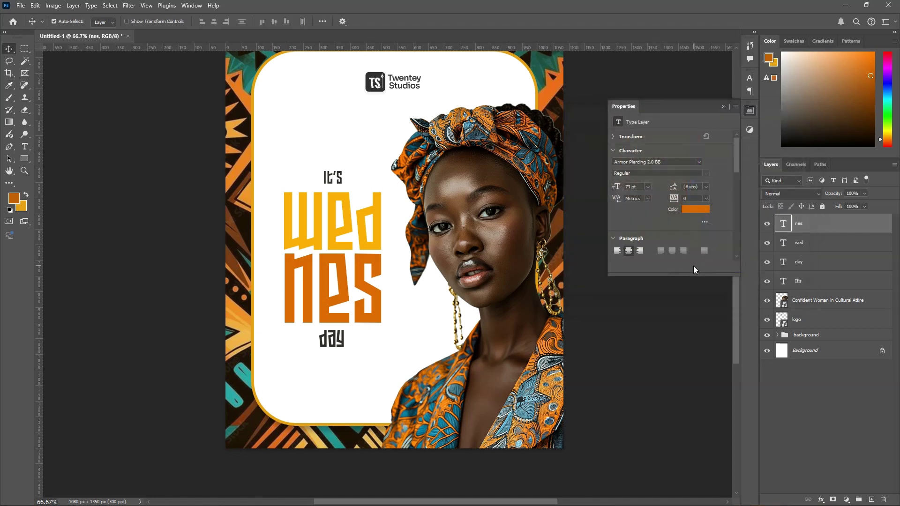
Step: Group the four headline text layers and name the group "text"
{"action": "left_click", "coordinate": [343, 346]}
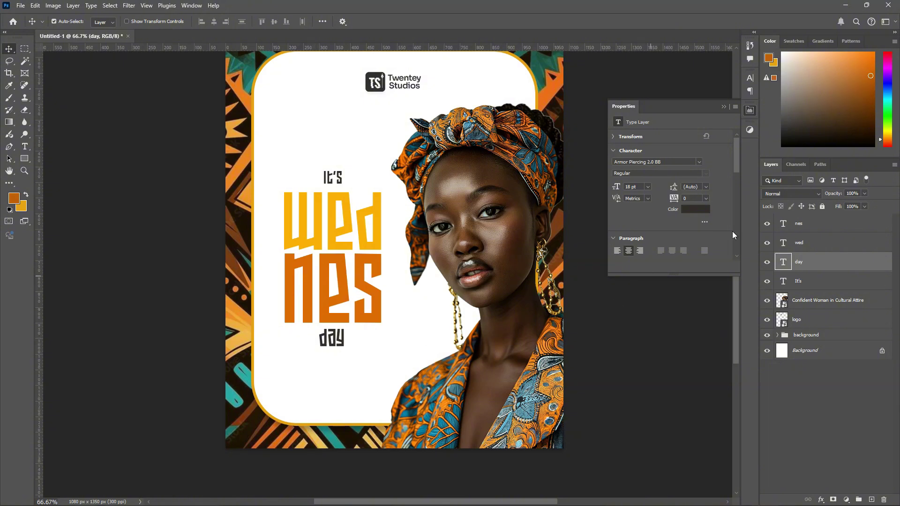
{"action": "left_click", "coordinate": [802, 225]}
{"action": "left_click", "coordinate": [802, 283], "text": "shift"}
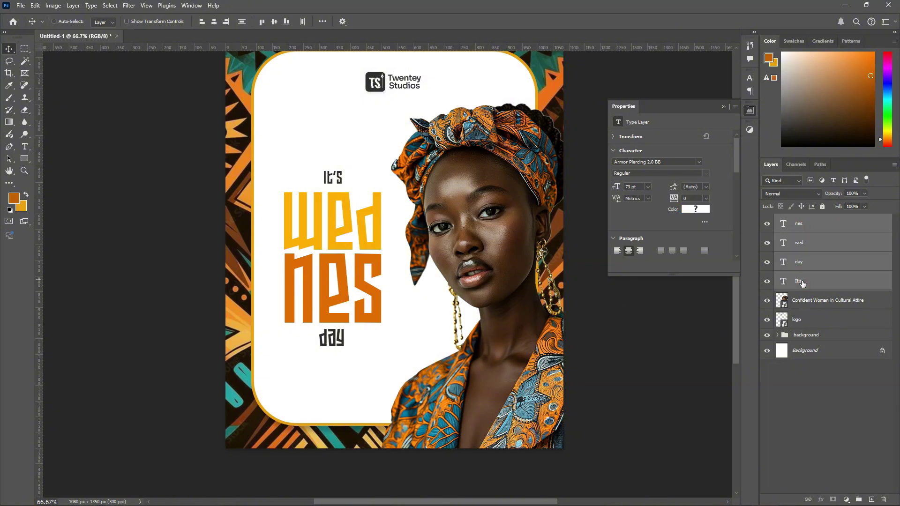
{"action": "key", "text": "ctrl+g"}
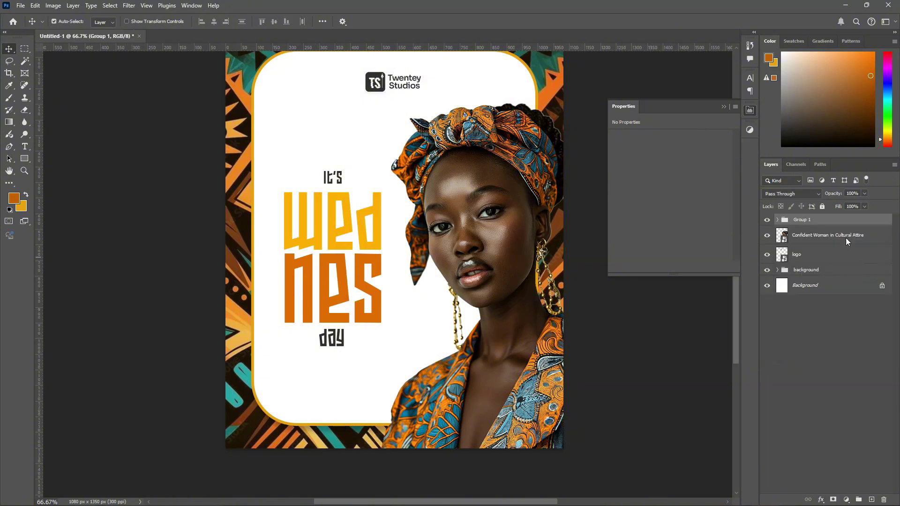
{"action": "double_click", "coordinate": [801, 220]}
{"action": "type", "text": "text"}
{"action": "key", "text": "Return"}
Step: Scale the "text" group up very slightly
{"action": "key", "text": "ctrl+t"}
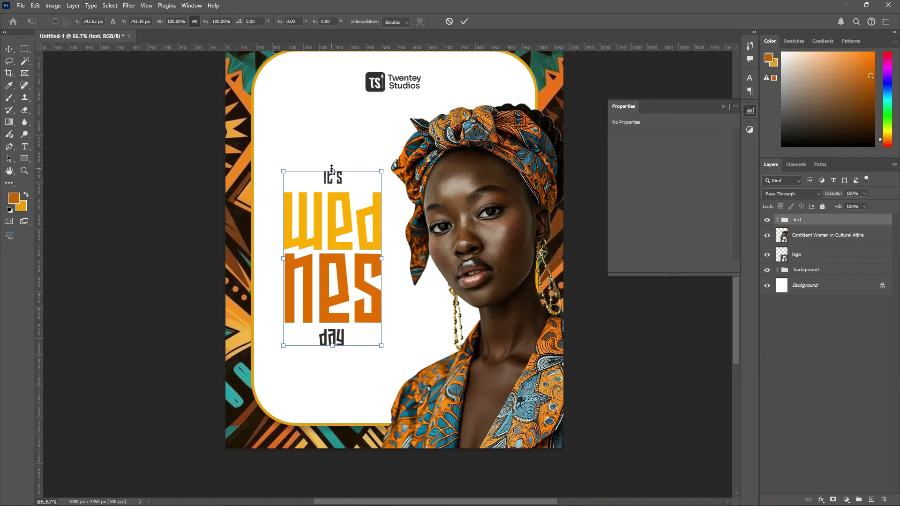
{"action": "left_click_drag", "start_coordinate": [332, 168], "coordinate": [334, 165]}
{"action": "key", "text": "Return"}
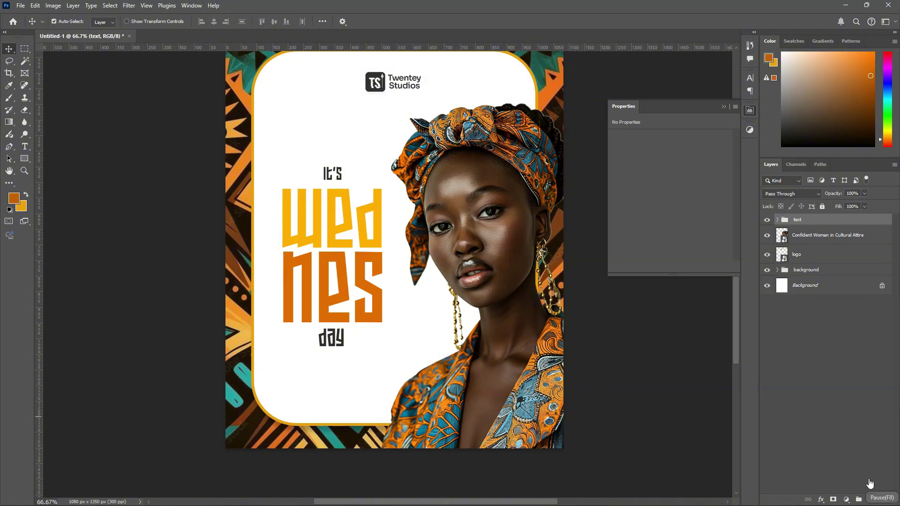
Step: Place the SOCIAL MEDIA image as an embedded object below "day", centred at about X 358 px, Y 1131 px
{"action": "key", "text": "ctrl+0"}
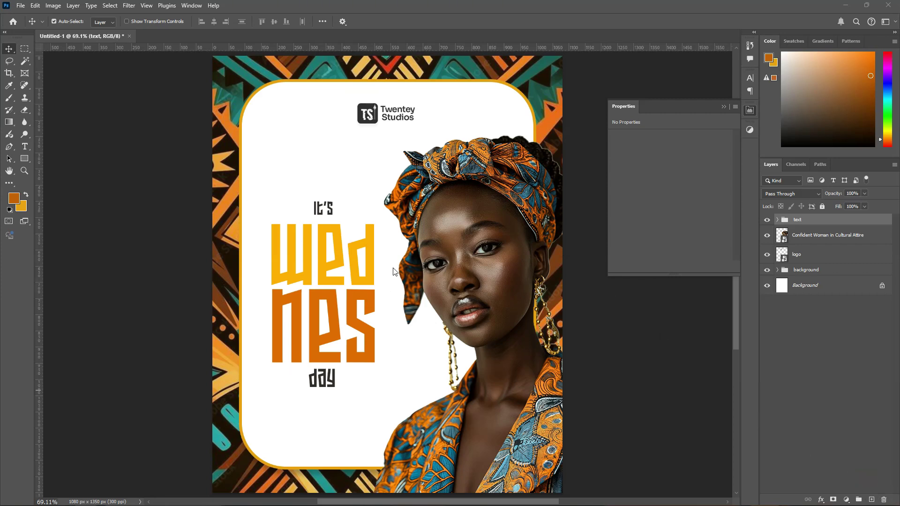
{"action": "left_click", "coordinate": [21, 6]}
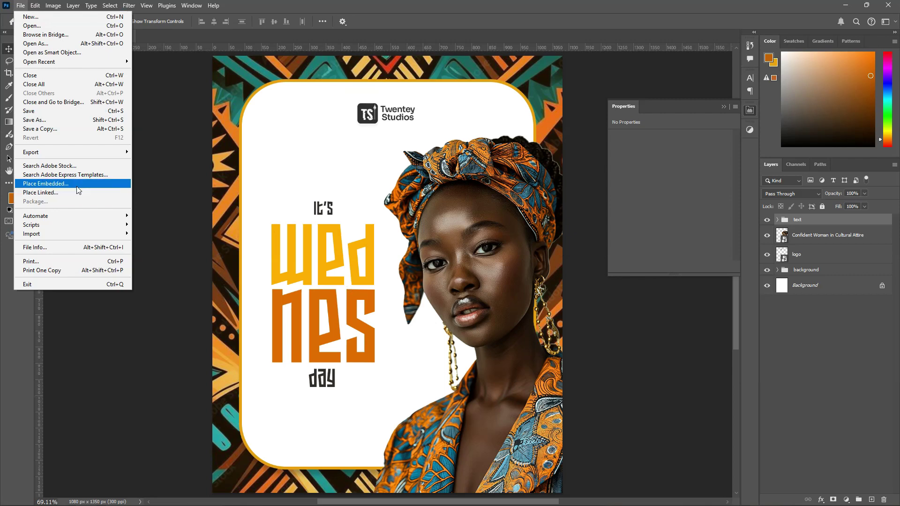
{"action": "left_click", "coordinate": [77, 185]}
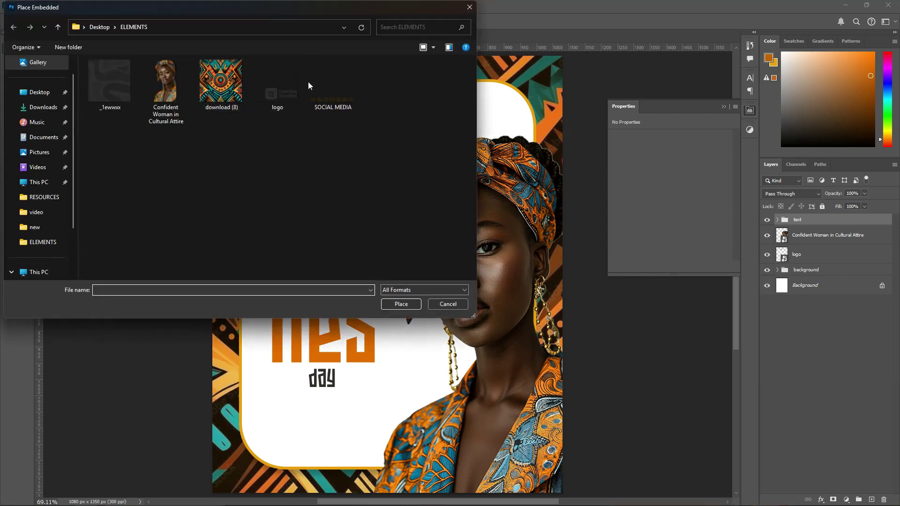
{"action": "double_click", "coordinate": [350, 96]}
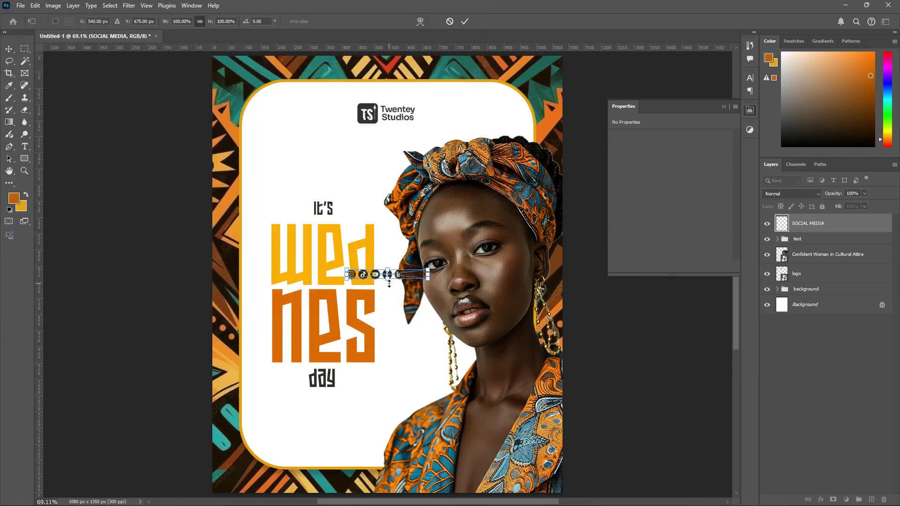
{"action": "left_click_drag", "start_coordinate": [389, 284], "coordinate": [348, 428]}
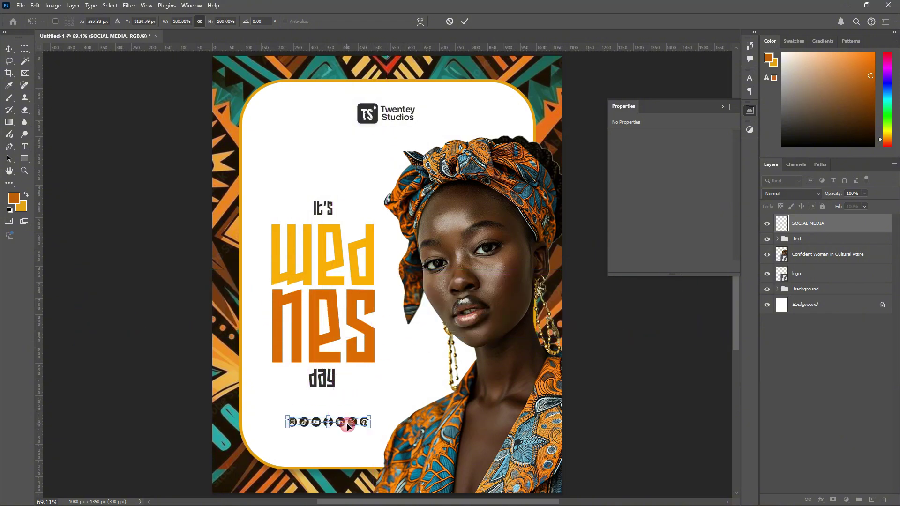
{"action": "key", "text": "Return"}
Step: Nudge the "text" group up by about 15 px
{"action": "left_click", "coordinate": [810, 244]}
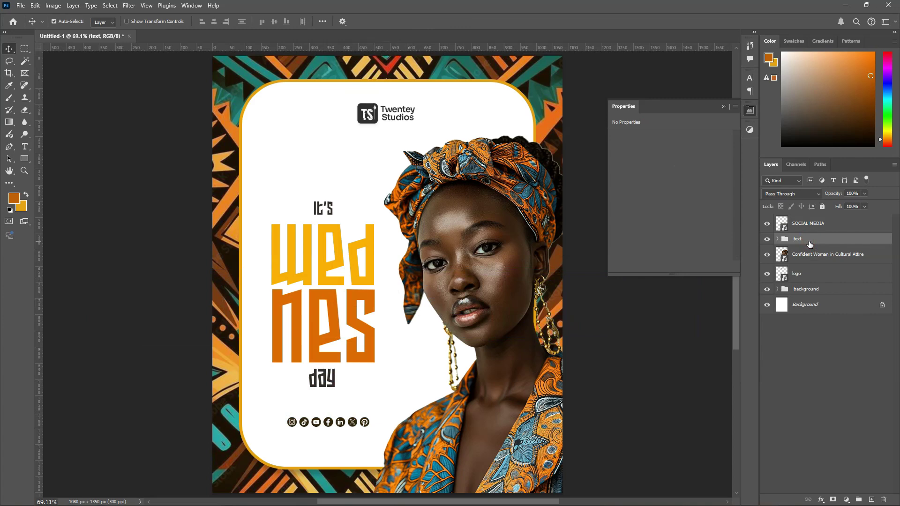
{"action": "key", "text": "Up"}
{"action": "key", "text": "Up"}
{"action": "key", "text": "Up"}
{"action": "key", "text": "Up"}
{"action": "key", "text": "Up"}
{"action": "key", "text": "Up"}
{"action": "key", "text": "Up"}
{"action": "key", "text": "Up"}
{"action": "key", "text": "Up"}
{"action": "key", "text": "Up"}
{"action": "key", "text": "Up"}
{"action": "key", "text": "Up"}
{"action": "key", "text": "Up"}
{"action": "key", "text": "Up"}
Step: Enlarge the woman's portrait proportionally to about 596 x 1127 px, keeping its lower edge at the bottom of the canvas
{"action": "left_click", "coordinate": [502, 236]}
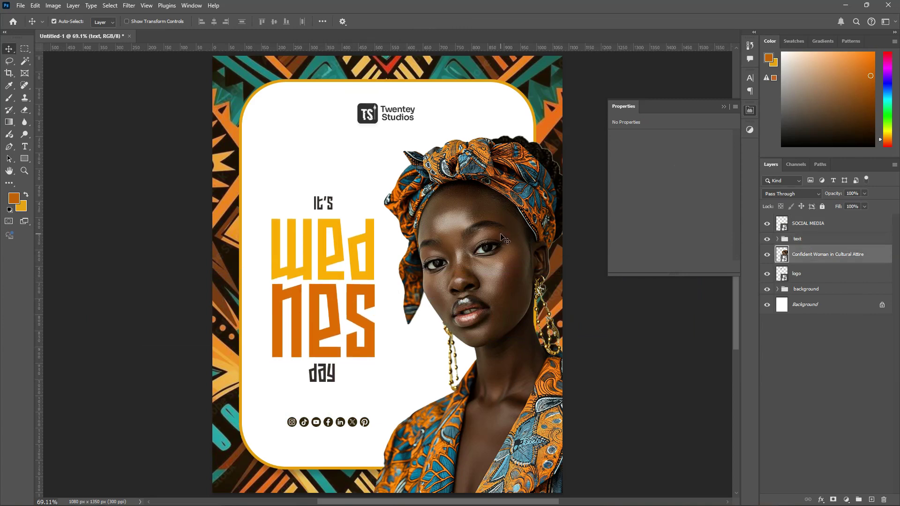
{"action": "key", "text": "ctrl+t"}
{"action": "mouse_move", "coordinate": [462, 136]}
{"action": "left_mouse_down"}
{"action": "mouse_move", "coordinate": [459, 120]}
{"action": "mouse_move", "coordinate": [460, 128]}
{"action": "left_mouse_up"}
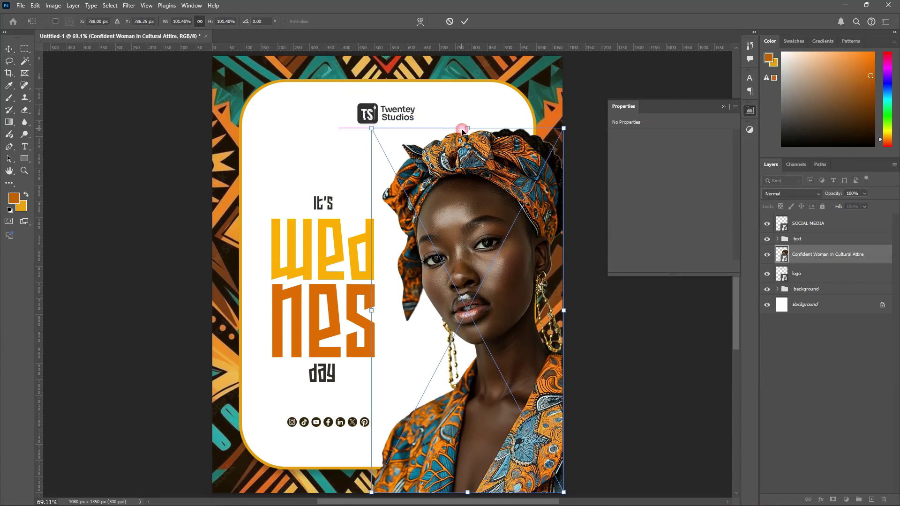
{"action": "key", "text": "Return"}
Step: Shift the social media icons slightly left and up to X 212 px, Y 1112 px
{"action": "left_click", "coordinate": [366, 426]}
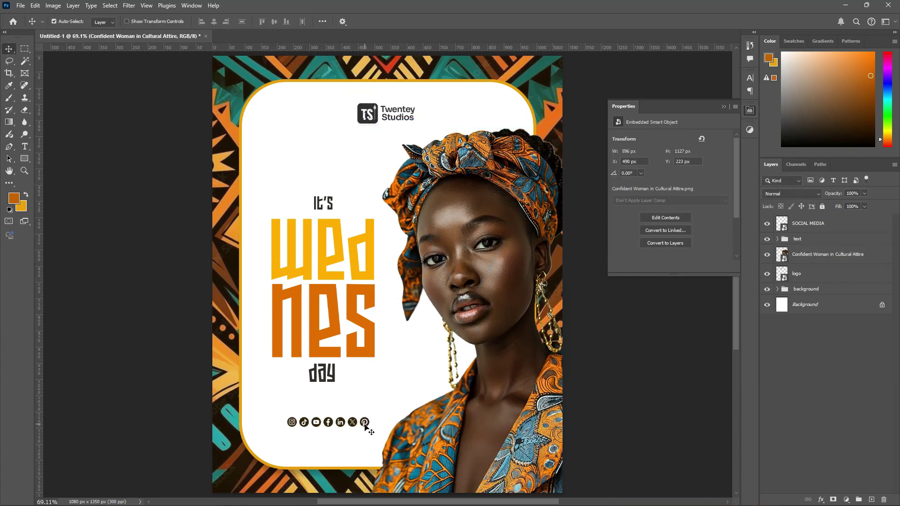
{"action": "left_click", "coordinate": [364, 426]}
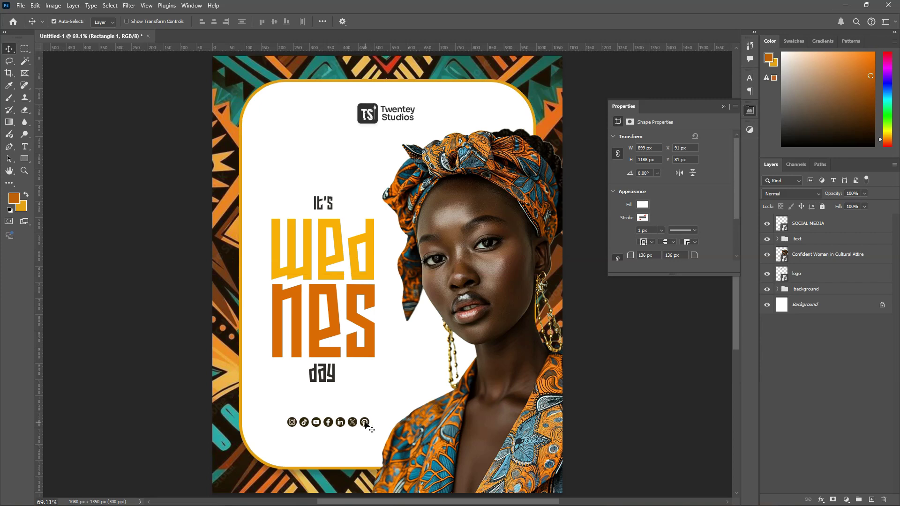
{"action": "left_click_drag", "start_coordinate": [424, 392], "coordinate": [417, 392]}
{"action": "key", "text": "Up"}
{"action": "key", "text": "Up"}
{"action": "key", "text": "Up"}
{"action": "key", "text": "Up"}
{"action": "key", "text": "Right"}
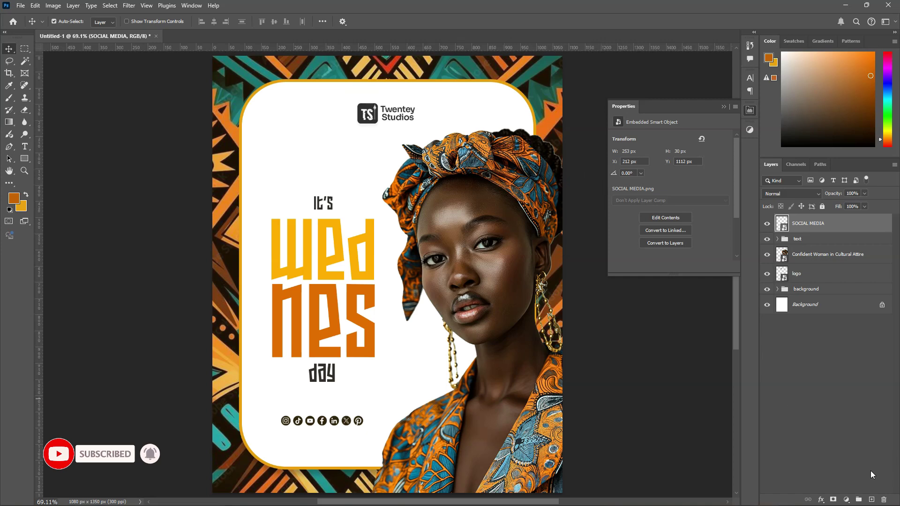
Step: Add a new layer and paint one soft white 400 px brush dab at the top centre of the canvas
{"action": "left_click", "coordinate": [870, 500]}
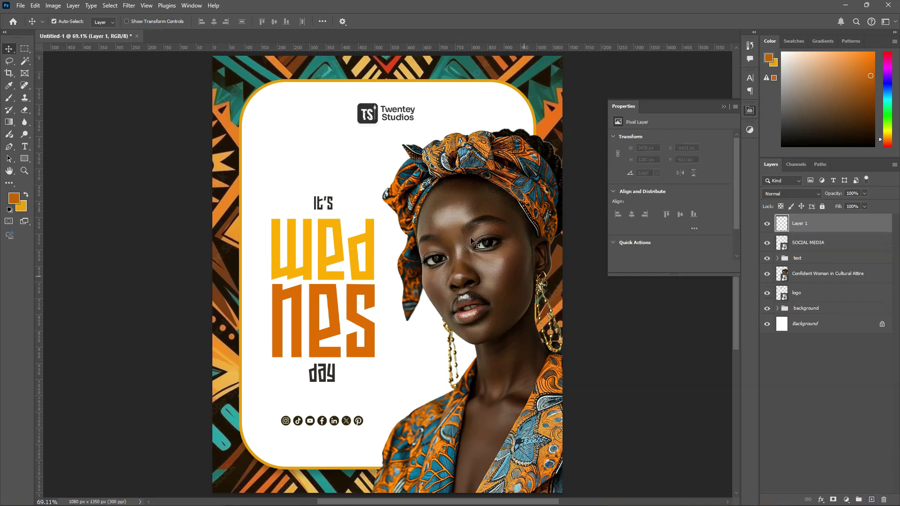
{"action": "key", "text": "b"}
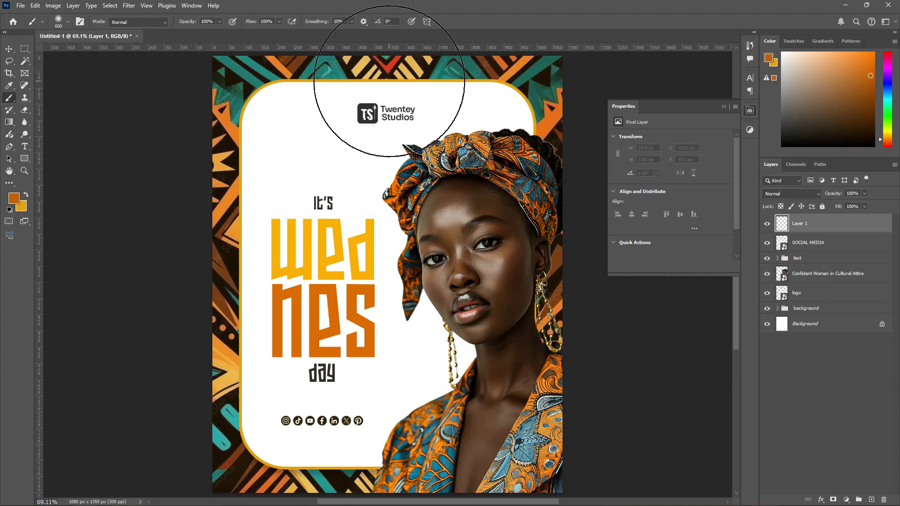
{"action": "left_click", "coordinate": [11, 210]}
{"action": "left_click", "coordinate": [26, 195]}
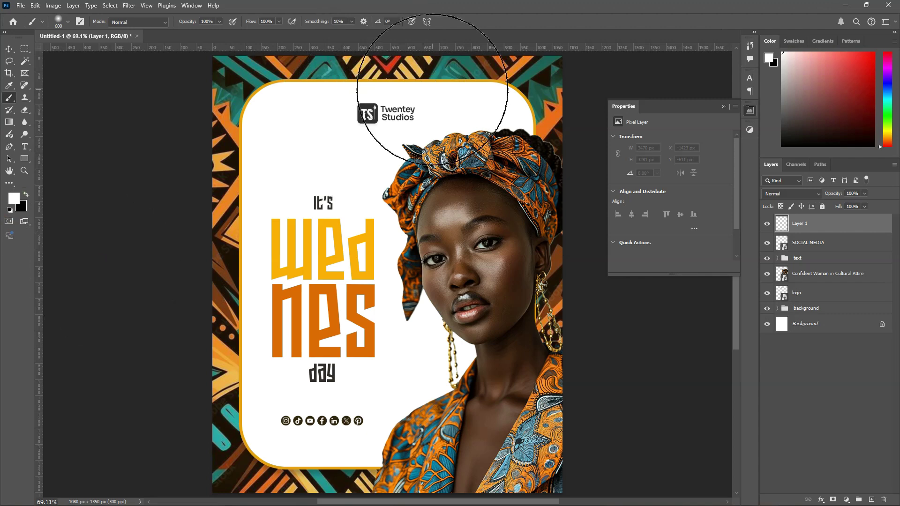
{"action": "key", "text": "bracketleft"}
{"action": "key", "text": "bracketleft"}
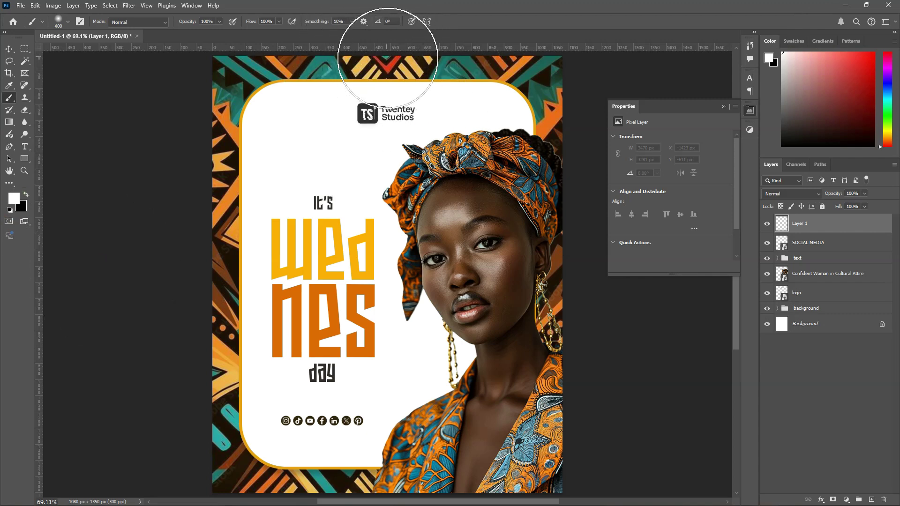
{"action": "left_click", "coordinate": [390, 58]}
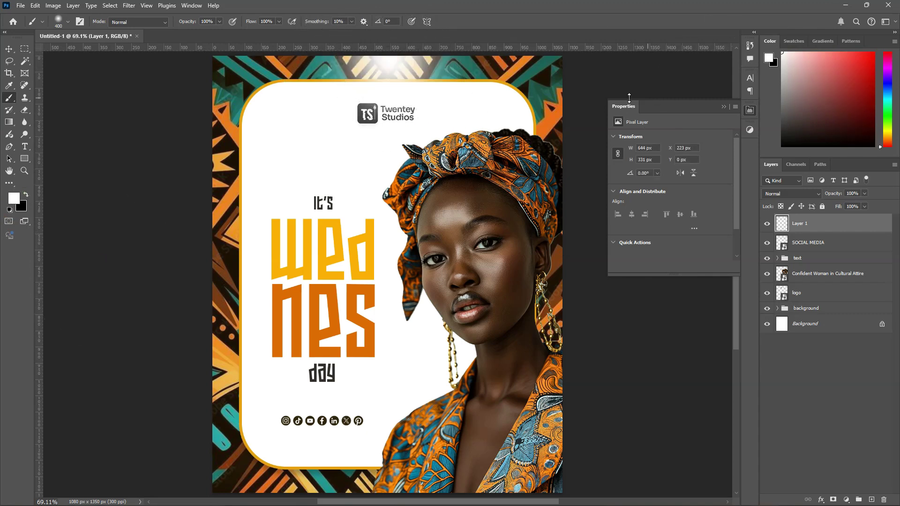
Step: Lower the white glow layer's opacity to 33% and narrow the glow to about 617 px wide
{"action": "left_click_drag", "start_coordinate": [831, 194], "coordinate": [800, 190]}
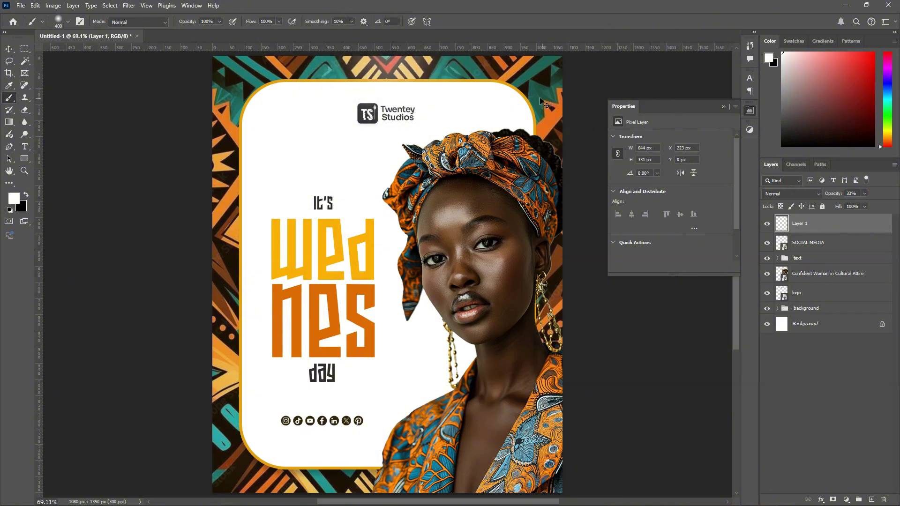
{"action": "key", "text": "ctrl+t"}
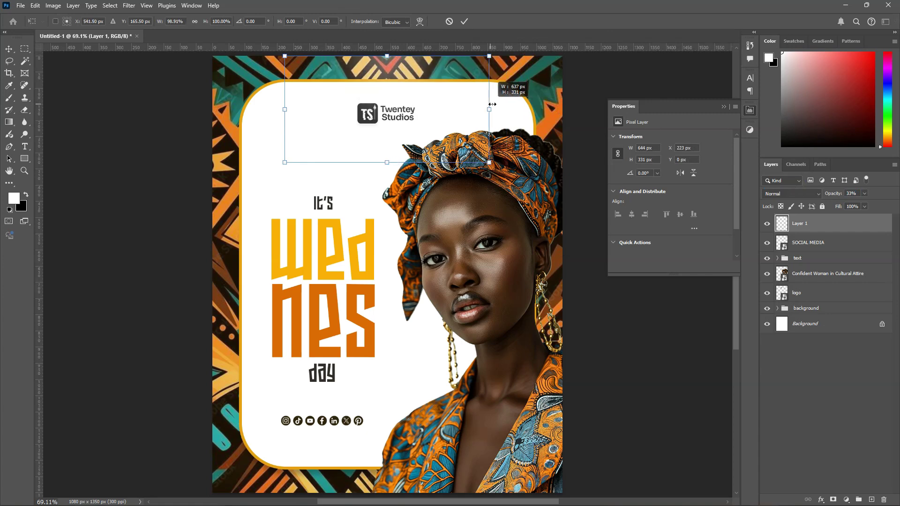
{"action": "left_click_drag", "start_coordinate": [493, 109], "coordinate": [484, 109]}
{"action": "key", "text": "Return"}
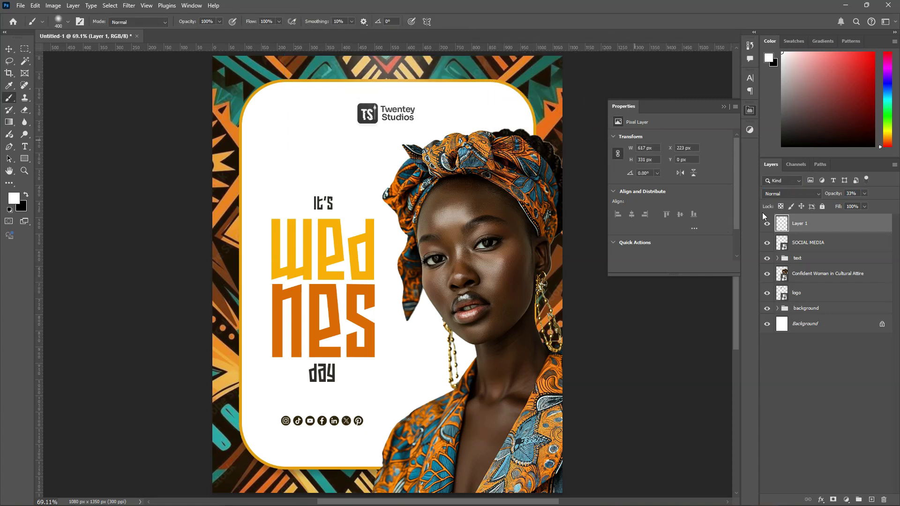
{"action": "left_click", "coordinate": [767, 224]}
{"action": "left_click", "coordinate": [768, 225]}
Step: Try the FX Group just above the background group and return it to the top of the layer stack
{"action": "key", "text": "v"}
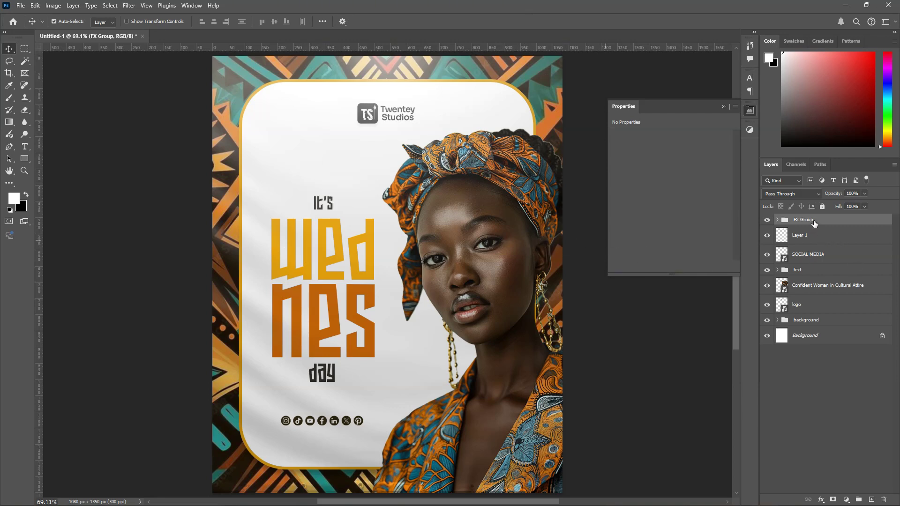
{"action": "left_click_drag", "start_coordinate": [815, 223], "coordinate": [822, 313]}
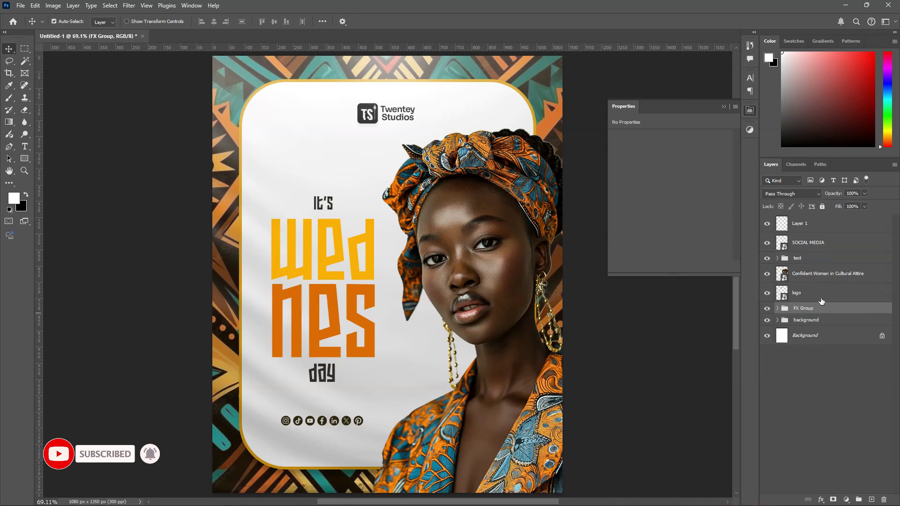
{"action": "left_click_drag", "start_coordinate": [815, 309], "coordinate": [802, 219]}
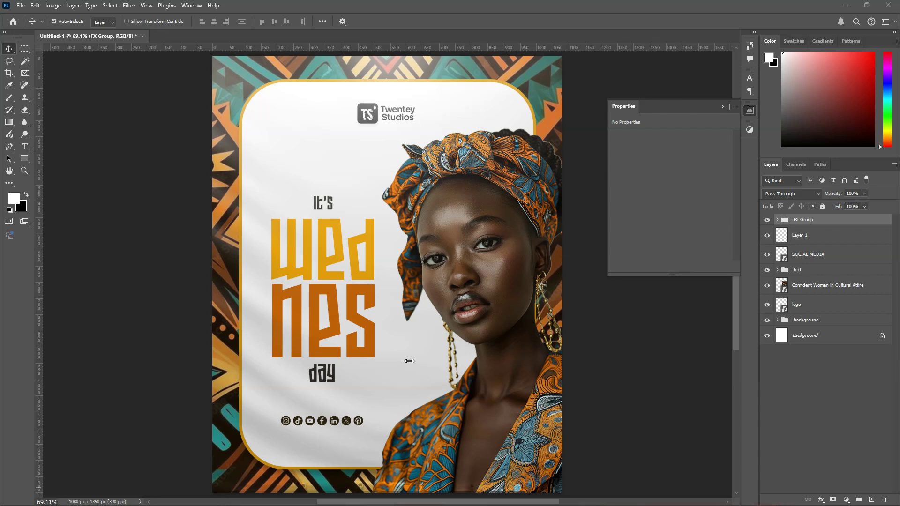
Step: Place the rainbow light ring image "download (2)" from the ELEMENTS folder as an embedded layer above the FX Group
{"action": "left_click", "coordinate": [19, 5]}
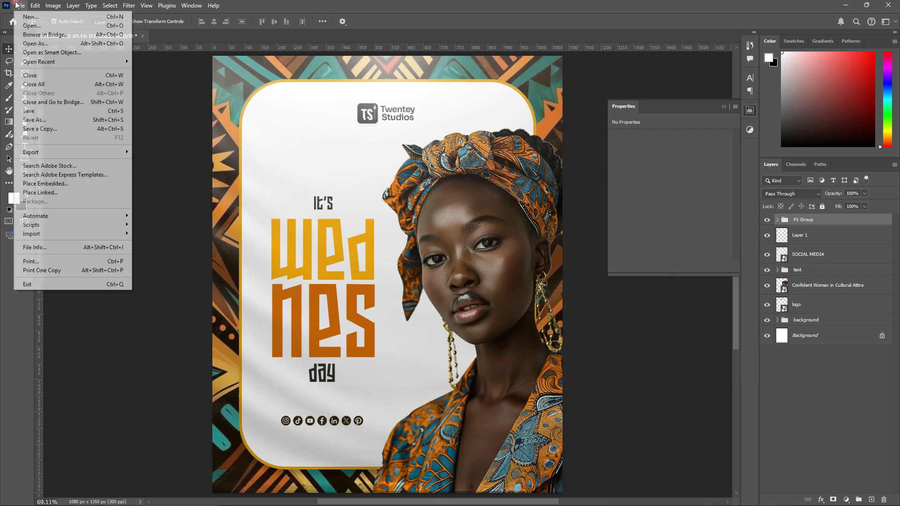
{"action": "mouse_move", "coordinate": [35, 5]}
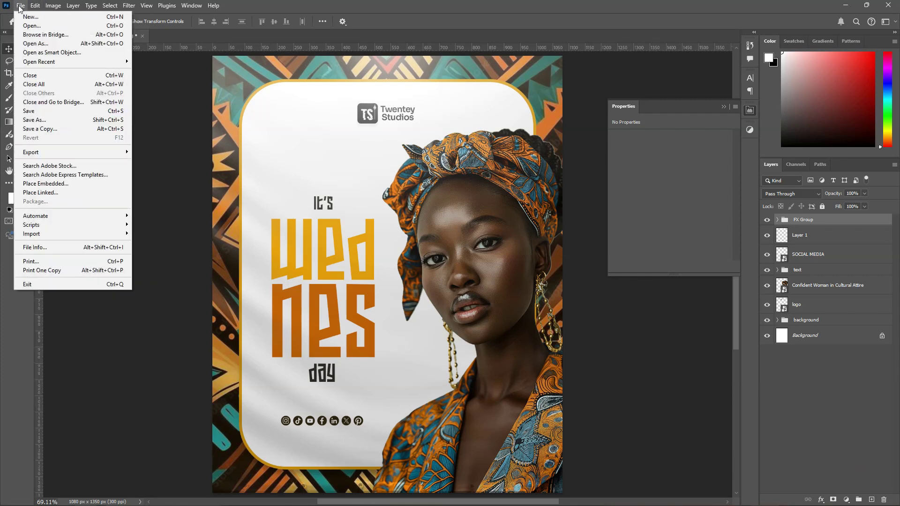
{"action": "left_click", "coordinate": [56, 184]}
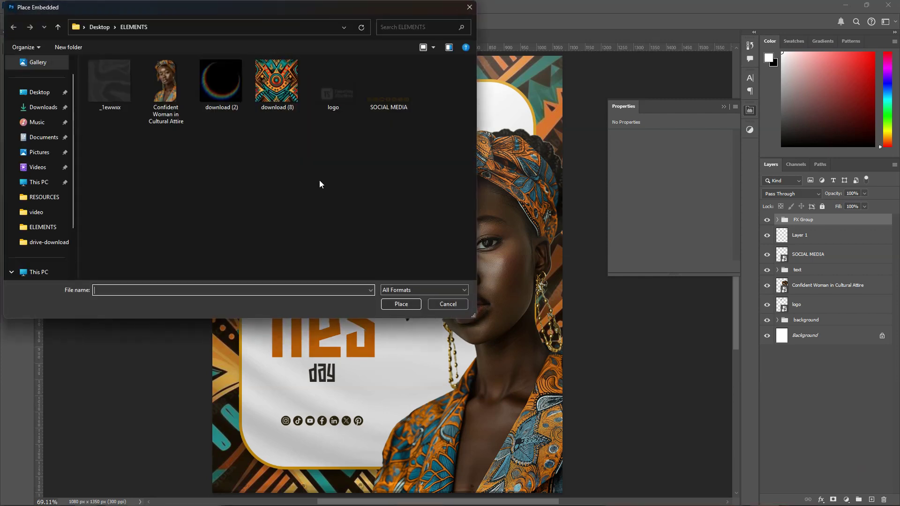
{"action": "left_click", "coordinate": [222, 88]}
{"action": "double_click", "coordinate": [221, 89]}
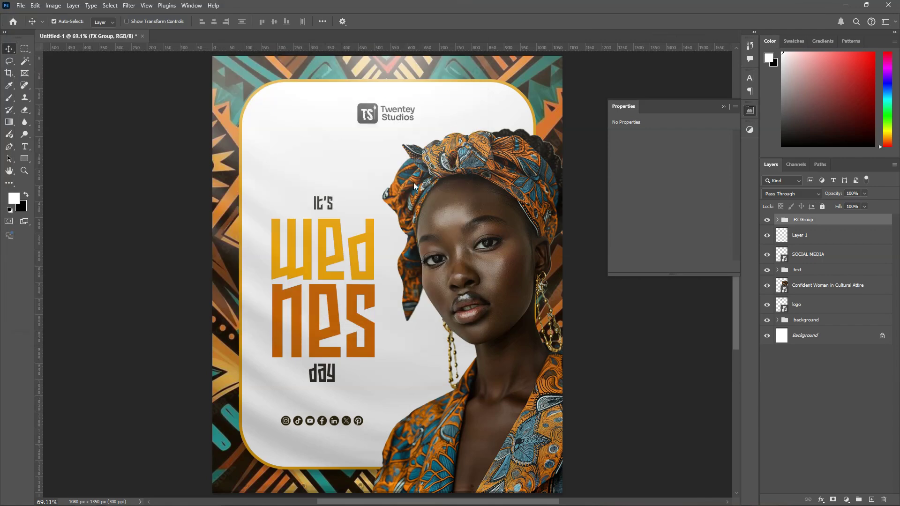
{"action": "mouse_move", "coordinate": [446, 326]}
{"action": "left_mouse_down"}
{"action": "mouse_move", "coordinate": [490, 356]}
{"action": "mouse_move", "coordinate": [471, 354]}
{"action": "mouse_move", "coordinate": [462, 335]}
{"action": "left_mouse_up"}
{"action": "key", "text": "Return"}
Step: Set the rainbow light layer to Screen blending at 35% opacity and move it straight down to Y 166 px
{"action": "left_click", "coordinate": [791, 194]}
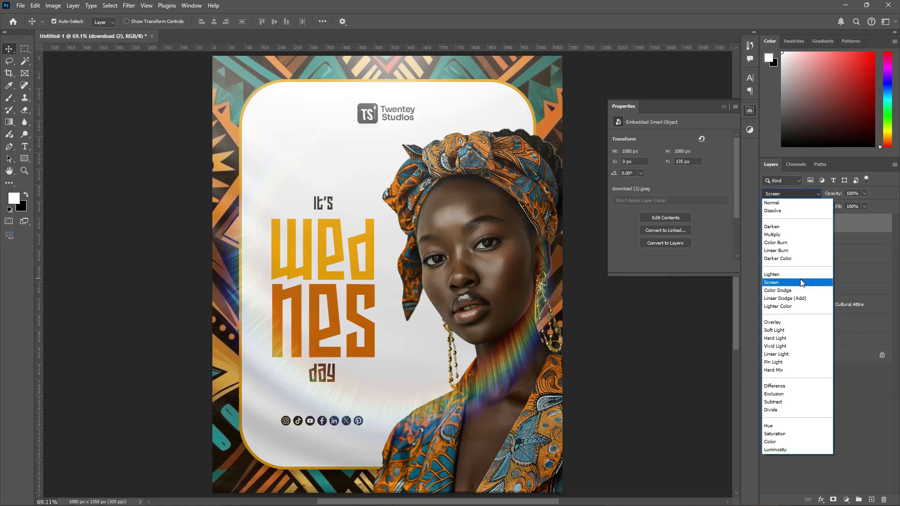
{"action": "left_click", "coordinate": [801, 282]}
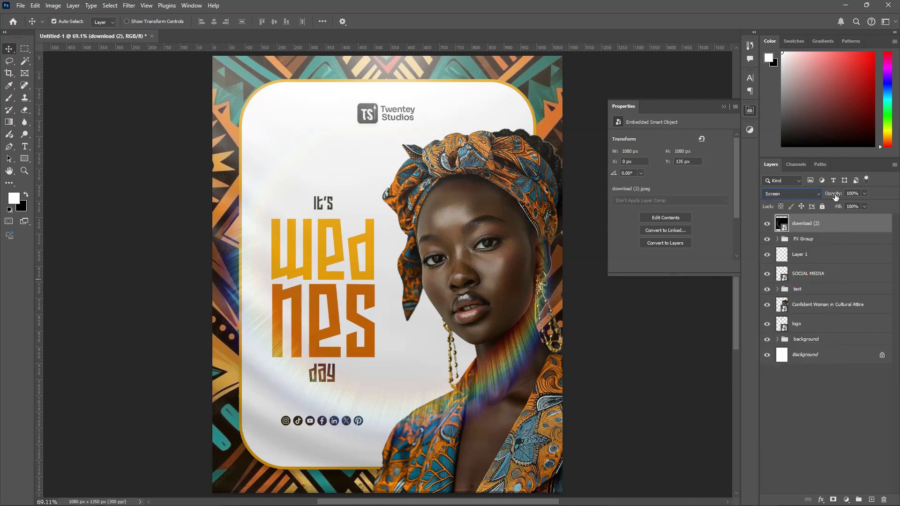
{"action": "left_click_drag", "start_coordinate": [836, 197], "coordinate": [801, 200]}
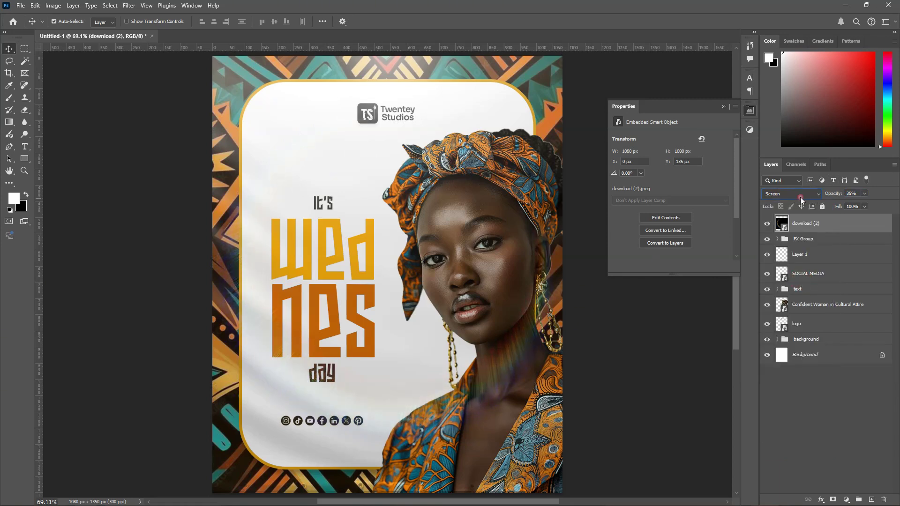
{"action": "left_click_drag", "start_coordinate": [631, 323], "coordinate": [628, 331]}
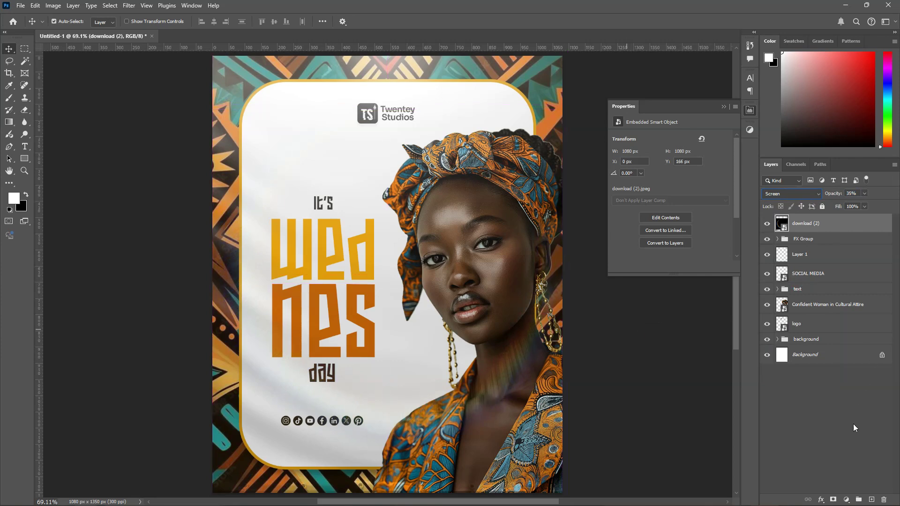
Step: Mask the rainbow light layer and paint black with a soft 700 px brush over the flyer's left half, keeping the light on the portrait
{"action": "left_click", "coordinate": [833, 500]}
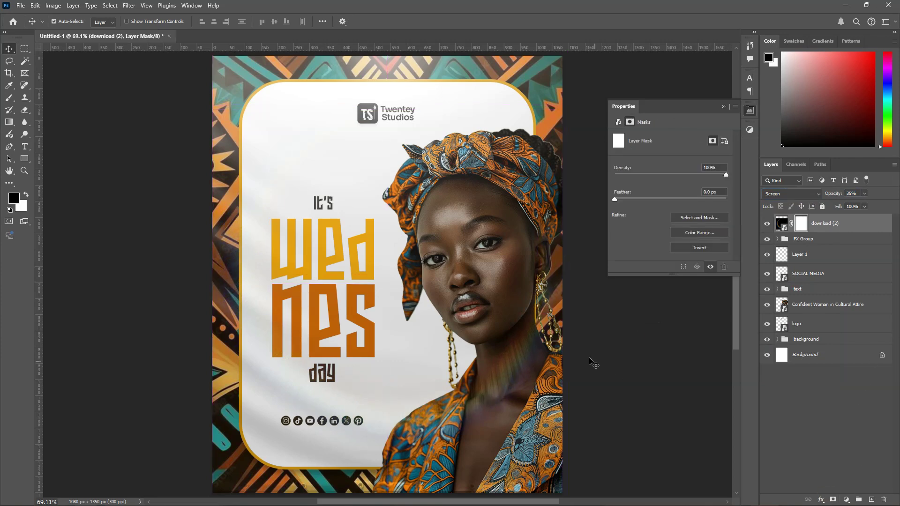
{"action": "key", "text": "b"}
{"action": "key", "text": "x"}
{"action": "key", "text": "bracketright"}
{"action": "key", "text": "bracketright"}
{"action": "key", "text": "bracketright"}
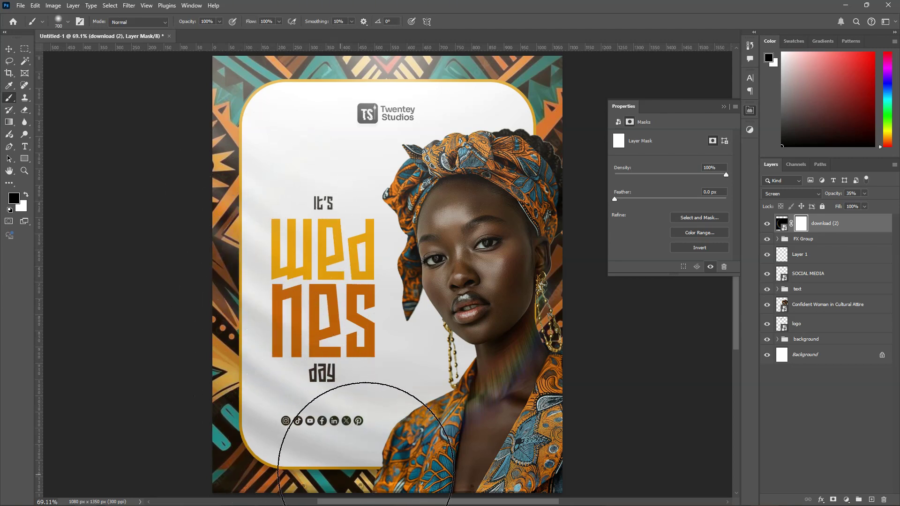
{"action": "left_click_drag", "start_coordinate": [297, 392], "coordinate": [219, 226]}
{"action": "key", "text": "v"}
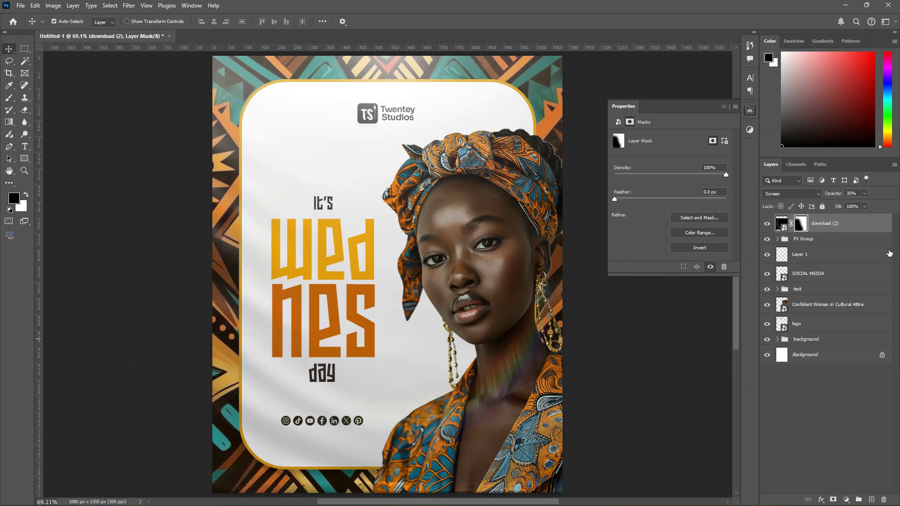
{"action": "left_click", "coordinate": [821, 240]}
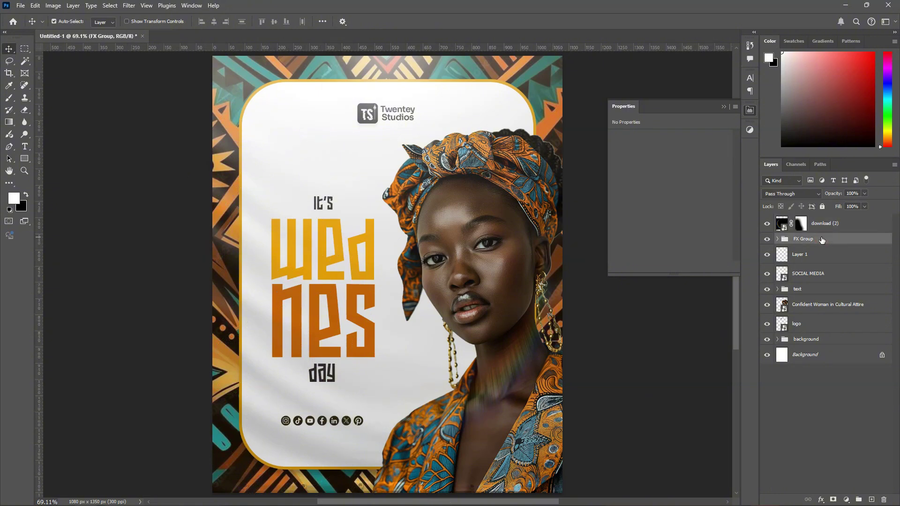
{"action": "key", "text": "ctrl+minus"}
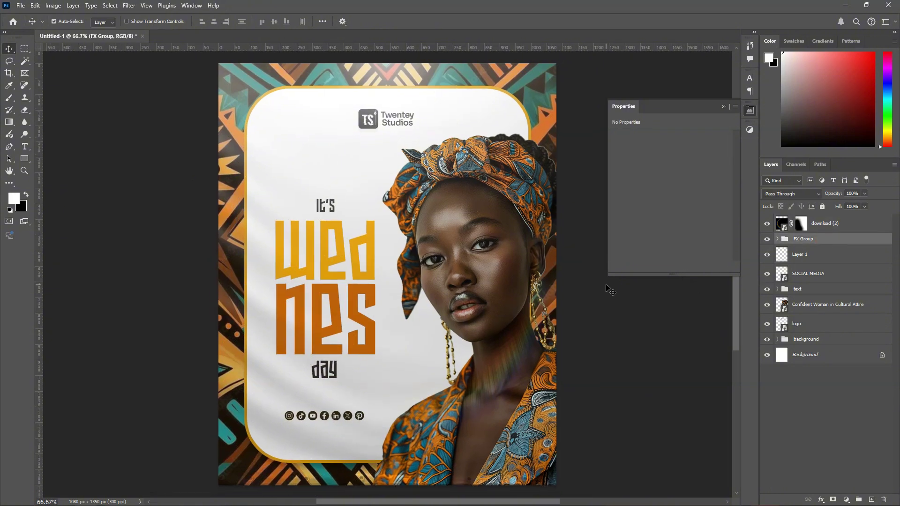